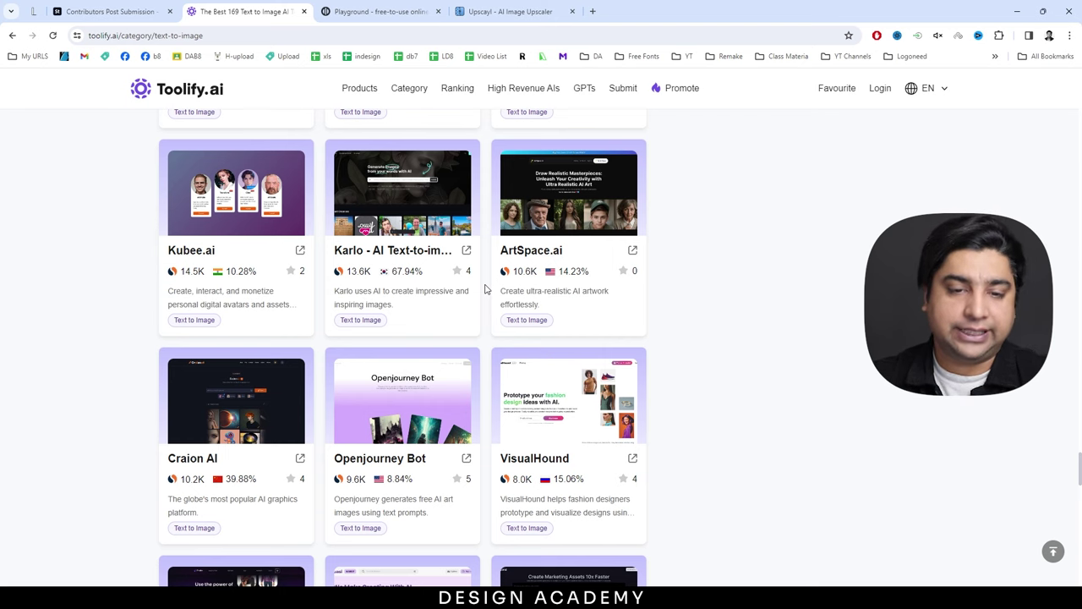
# Switch from the text-to-image tool directory to the Playground site and sign in with a Google account
pyautogui.scroll(-5, 484, 289)
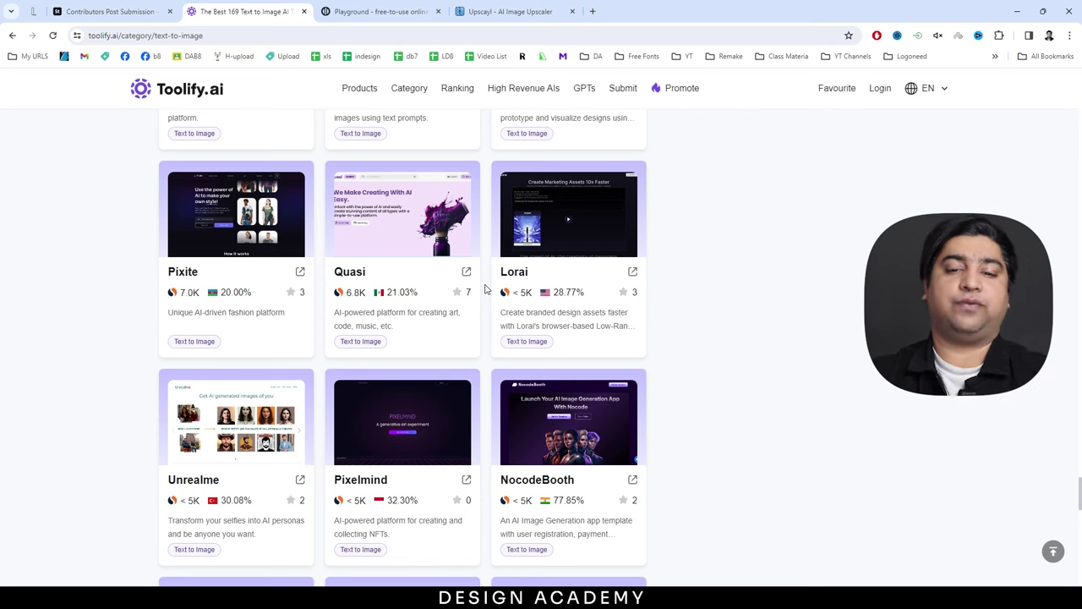
pyautogui.click(372, 6)
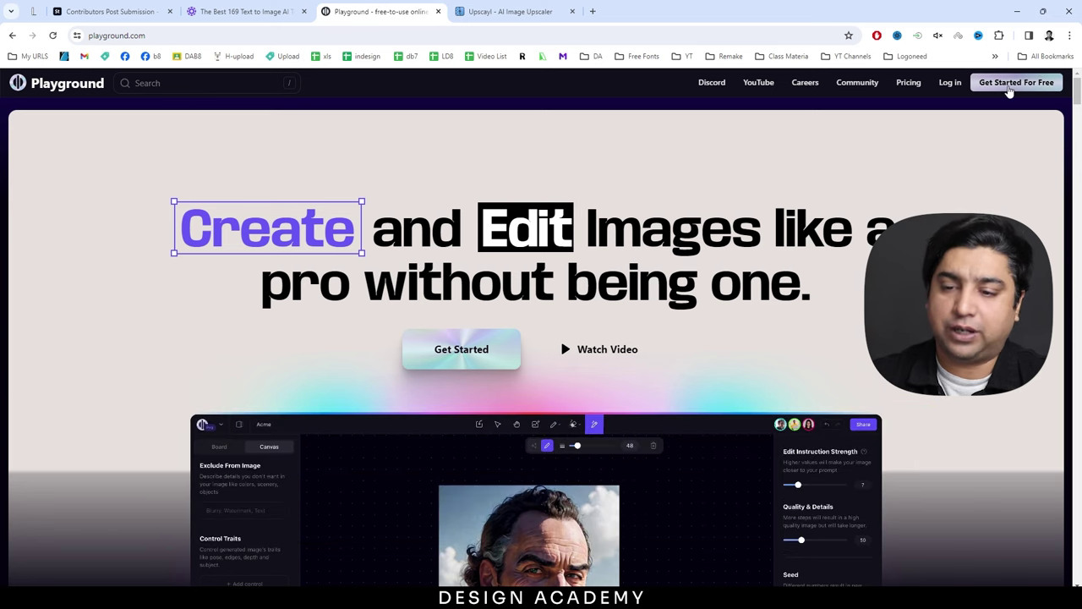
pyautogui.click(1008, 88)
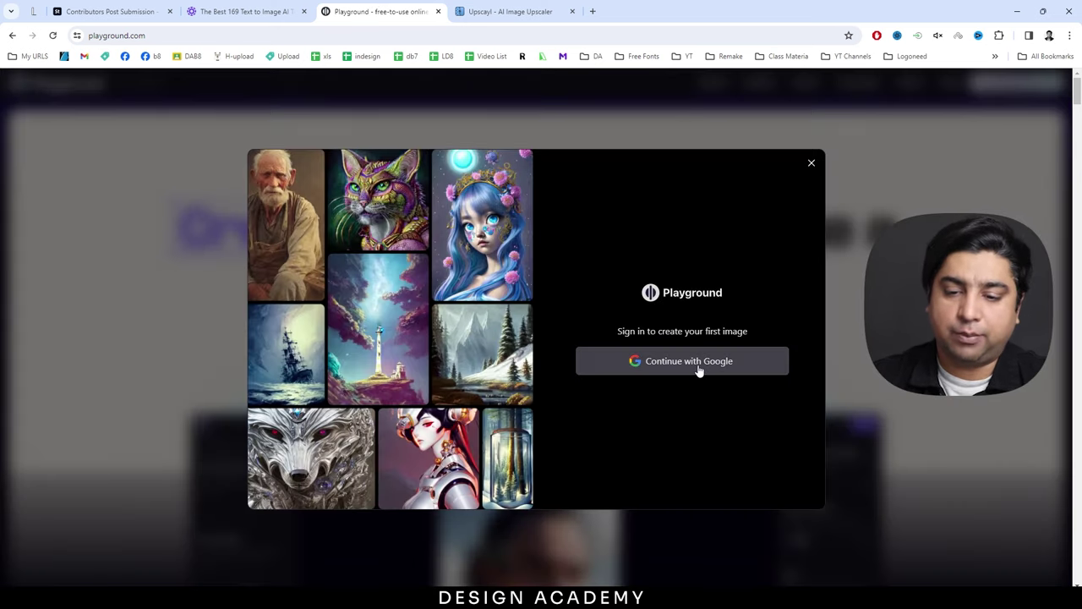
pyautogui.click(698, 370)
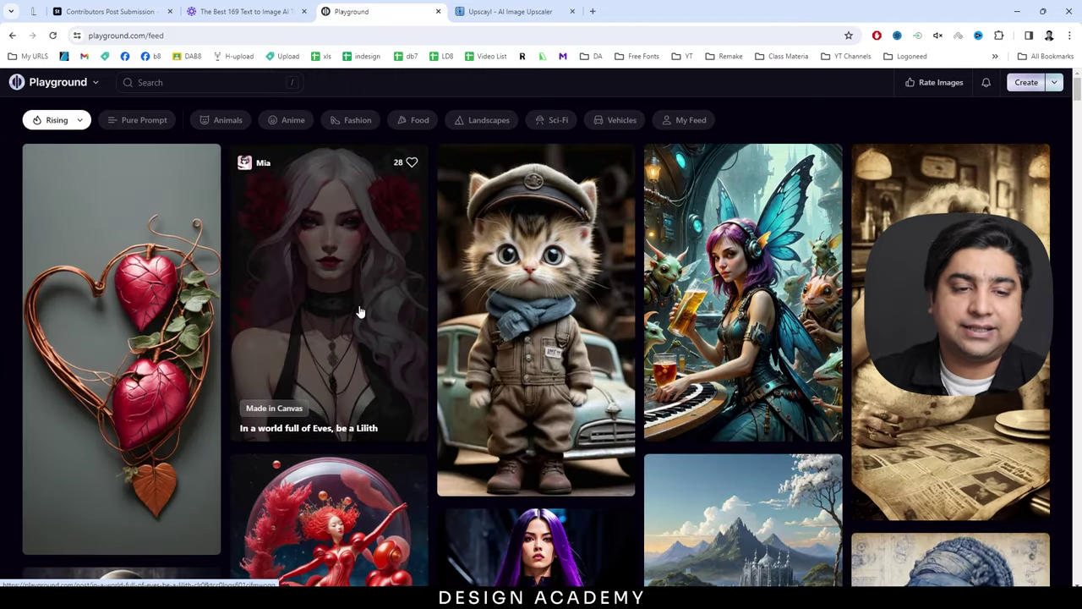
# Start creating on a Board from the community feed and dismiss the introductory popup
pyautogui.scroll(-15, 355, 313)
pyautogui.scroll(15, 359, 313)
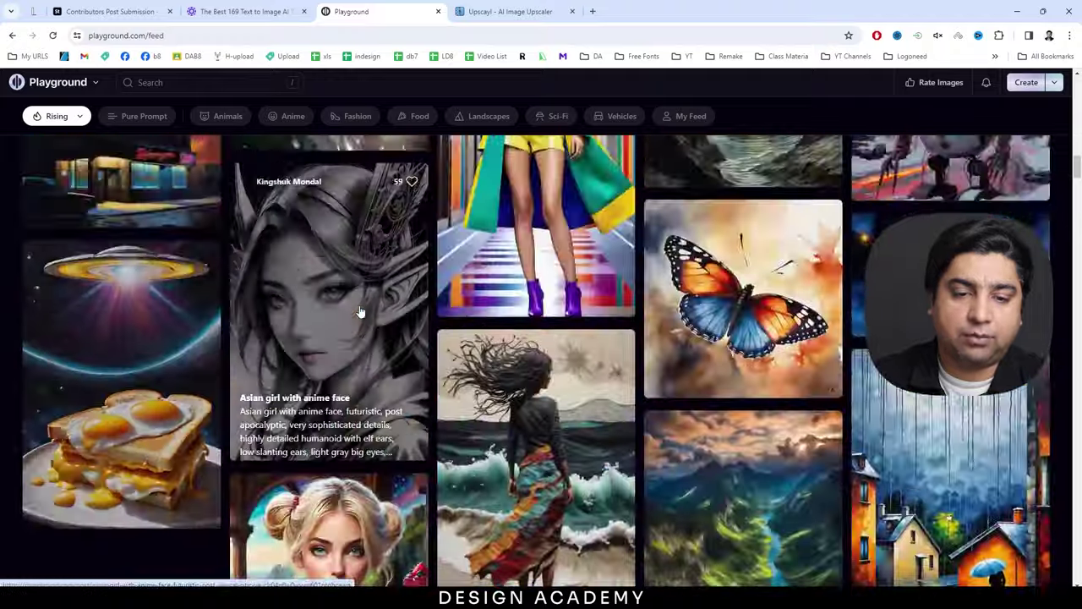
pyautogui.scroll(-5, 521, 336)
pyautogui.scroll(15, 521, 336)
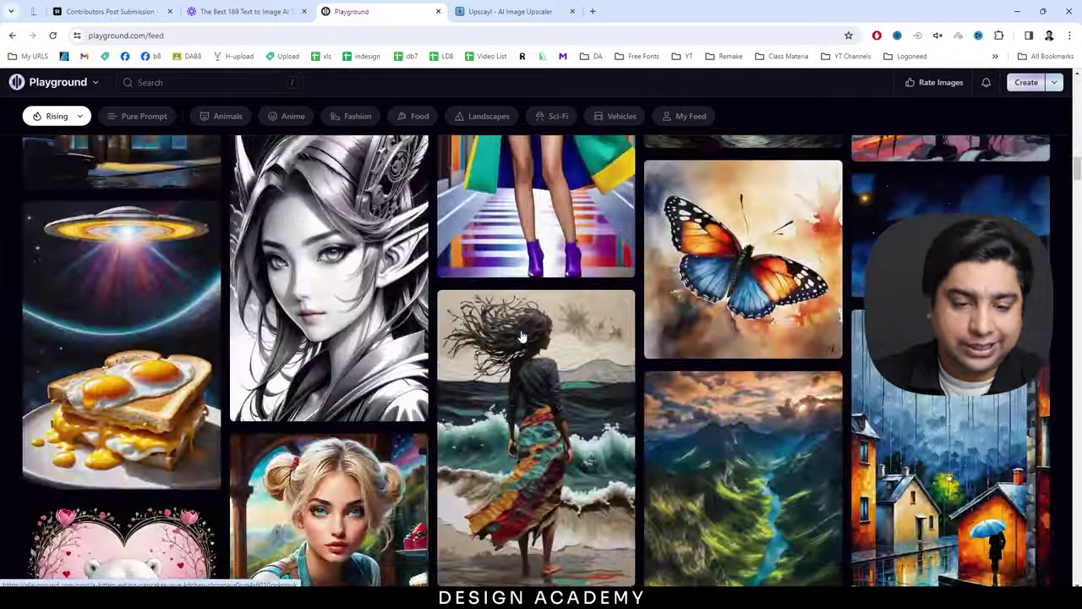
pyautogui.scroll(10, 521, 336)
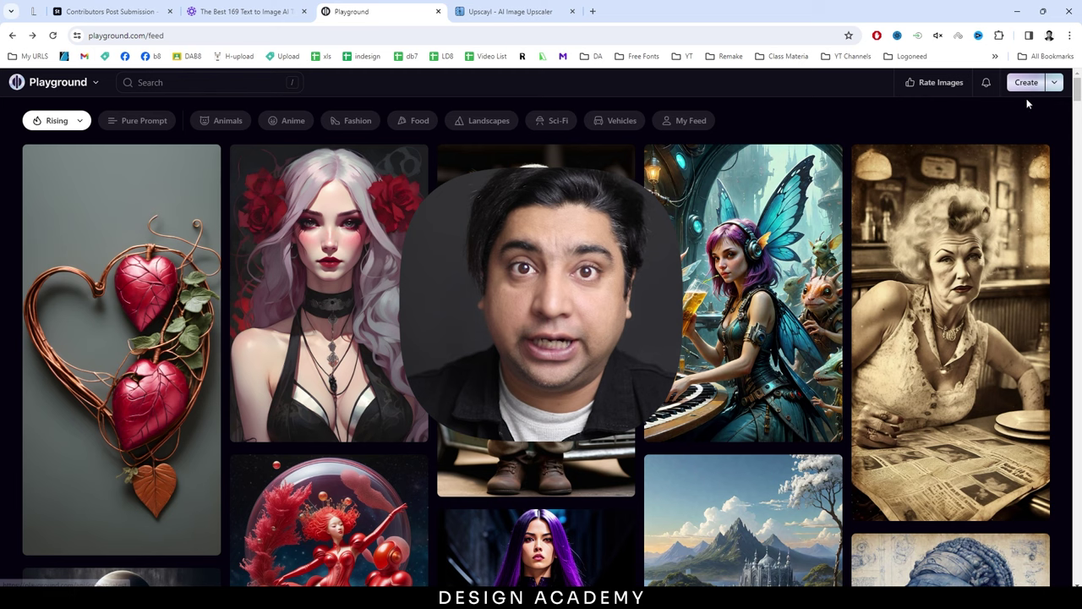
pyautogui.click(1054, 82)
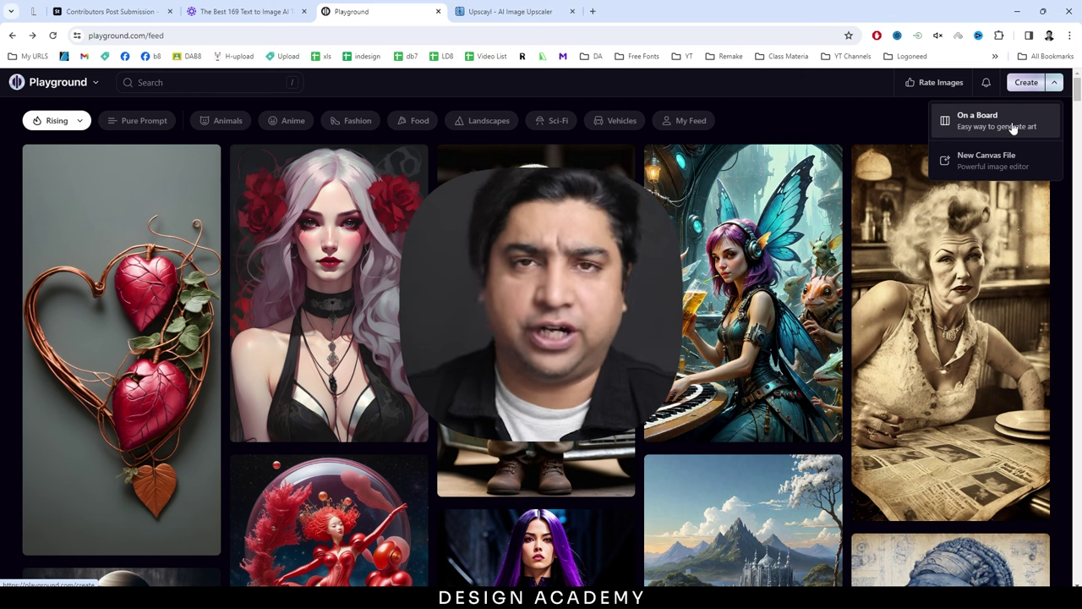
pyautogui.click(1000, 127)
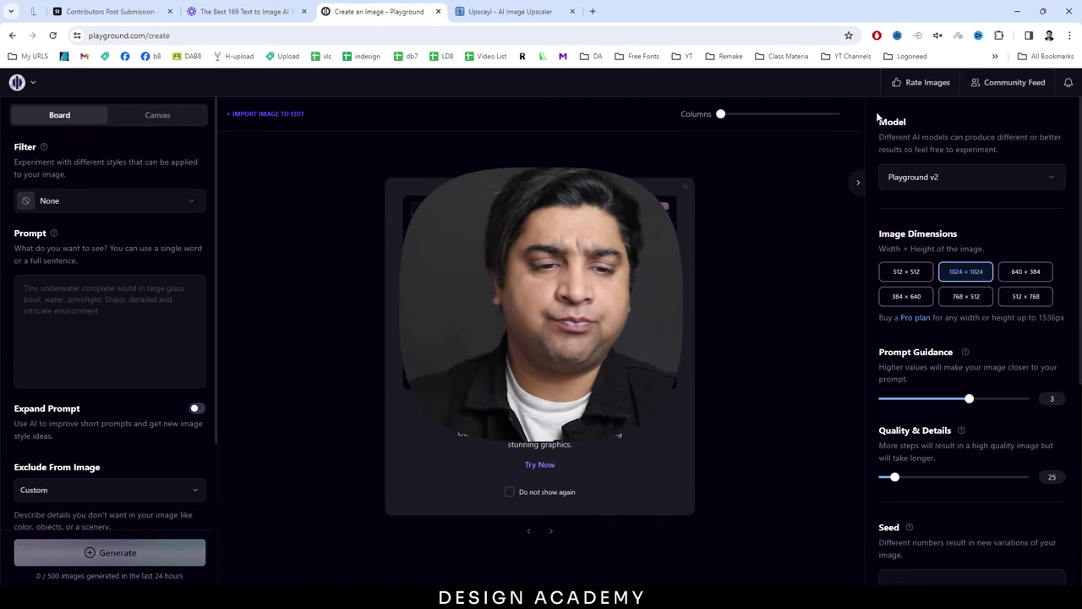
pyautogui.click(686, 190)
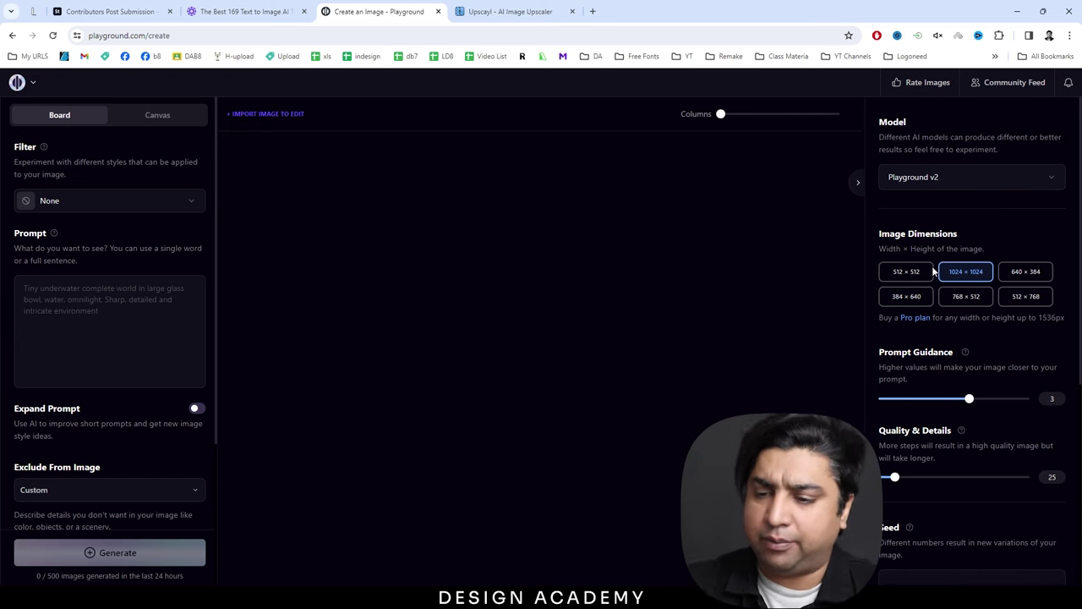
# Keep Playground v2 as the model and set the number of images to generate to 4
pyautogui.click(927, 177)
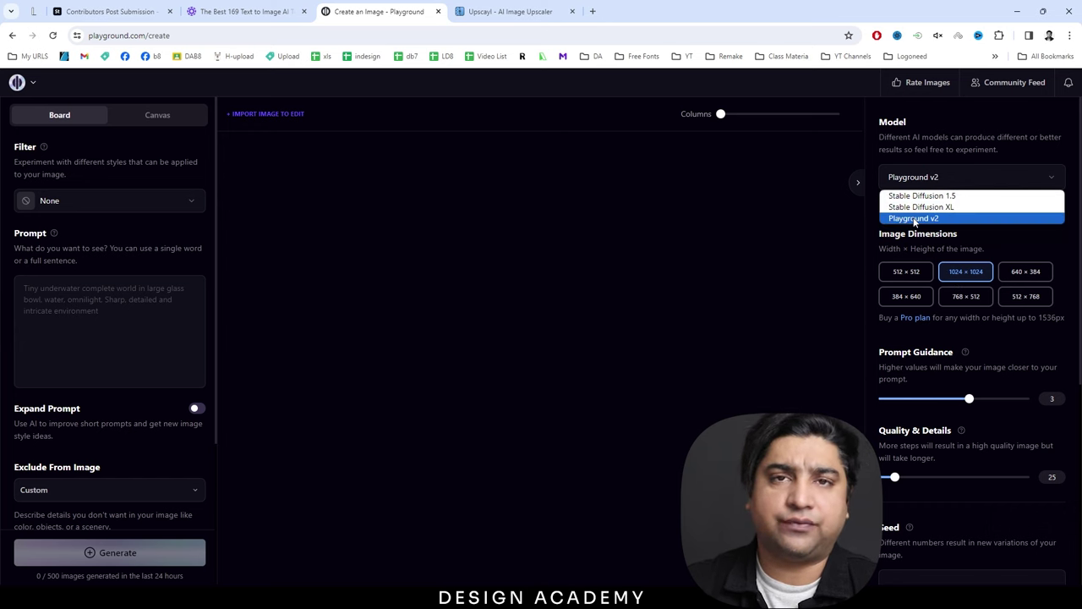
pyautogui.click(980, 245)
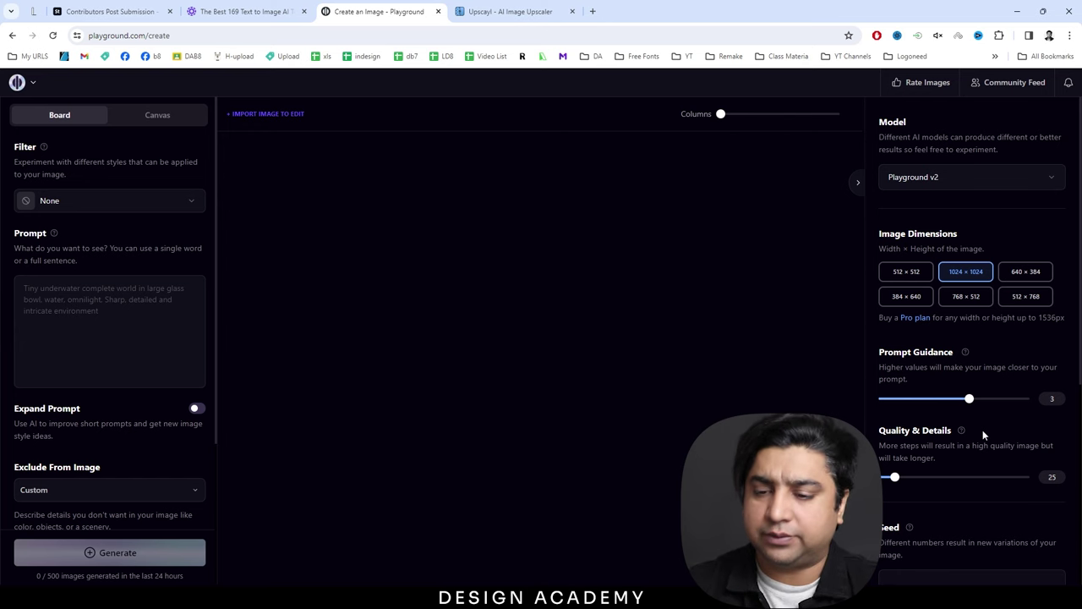
pyautogui.scroll(-2, 981, 397)
pyautogui.scroll(2, 963, 287)
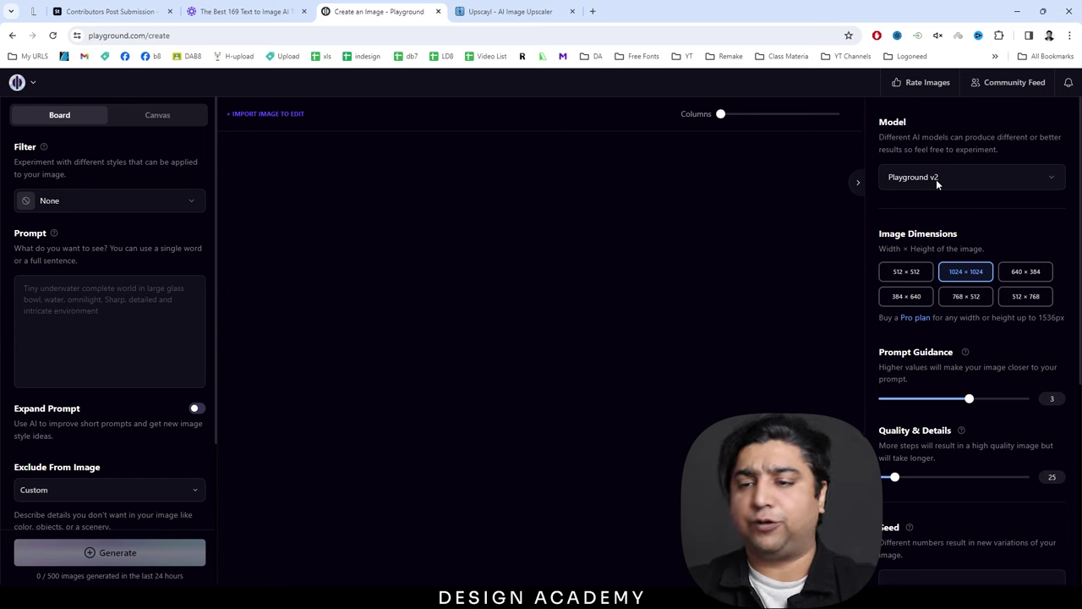
pyautogui.scroll(-2, 958, 253)
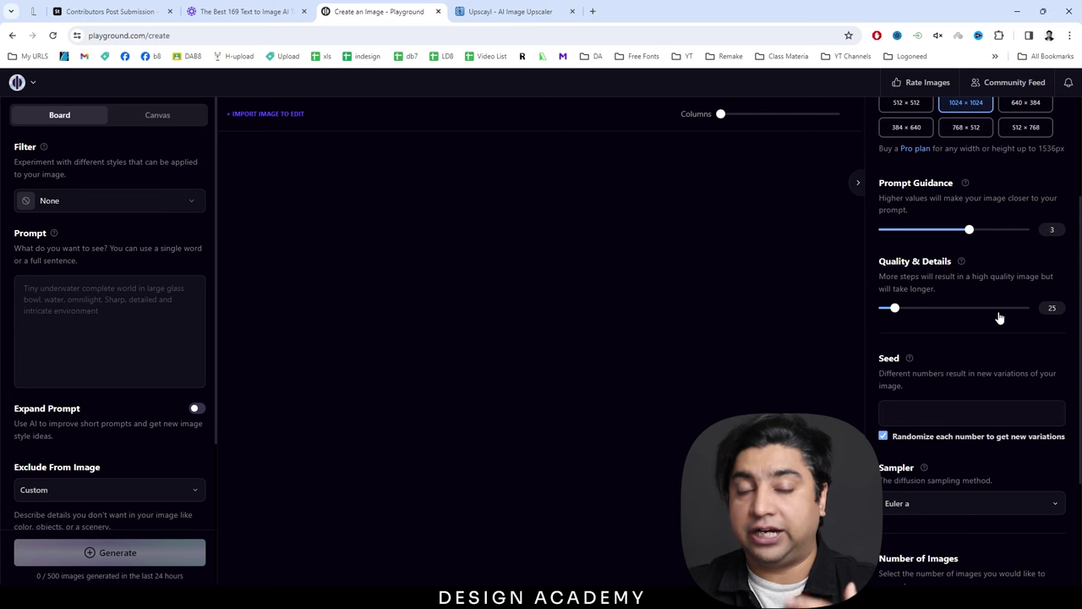
pyautogui.scroll(-2, 997, 312)
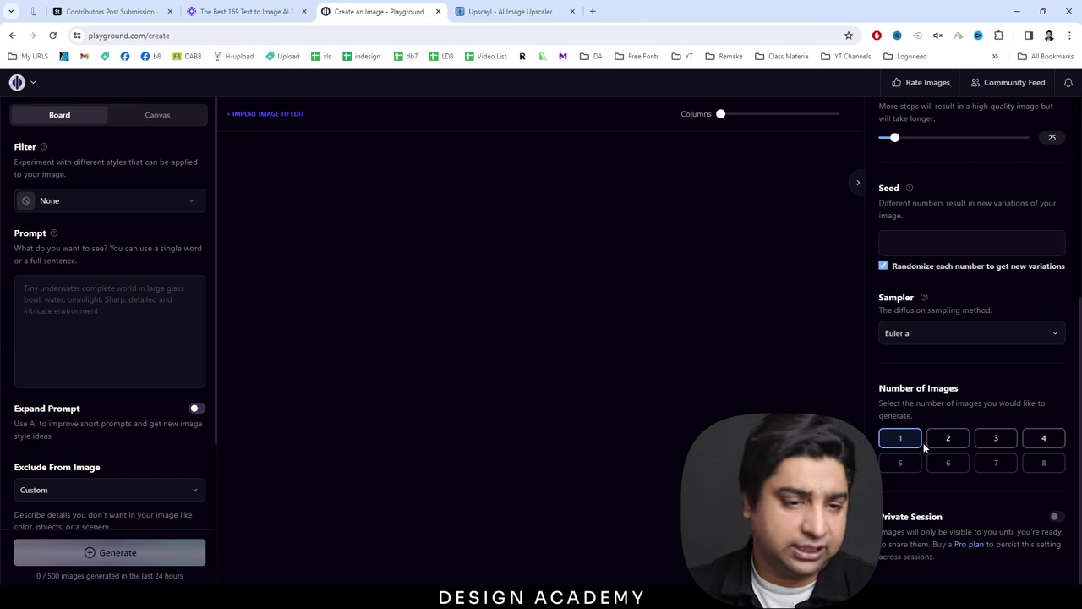
pyautogui.click(1045, 439)
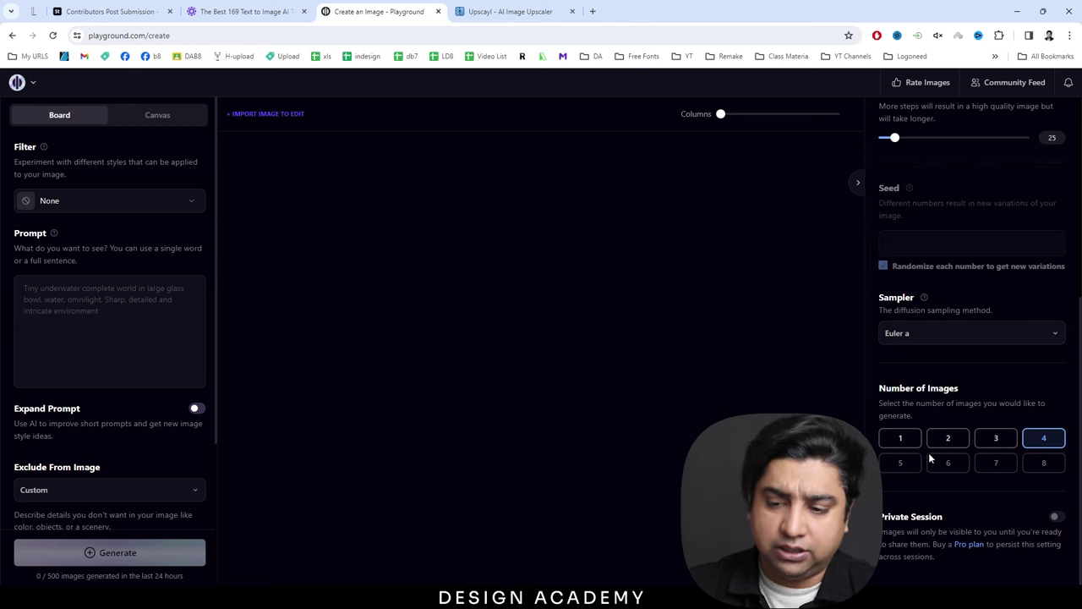
# Generate images without a filter from the prompt "A constellation background with a rain of garnet hearts"
pyautogui.click(94, 210)
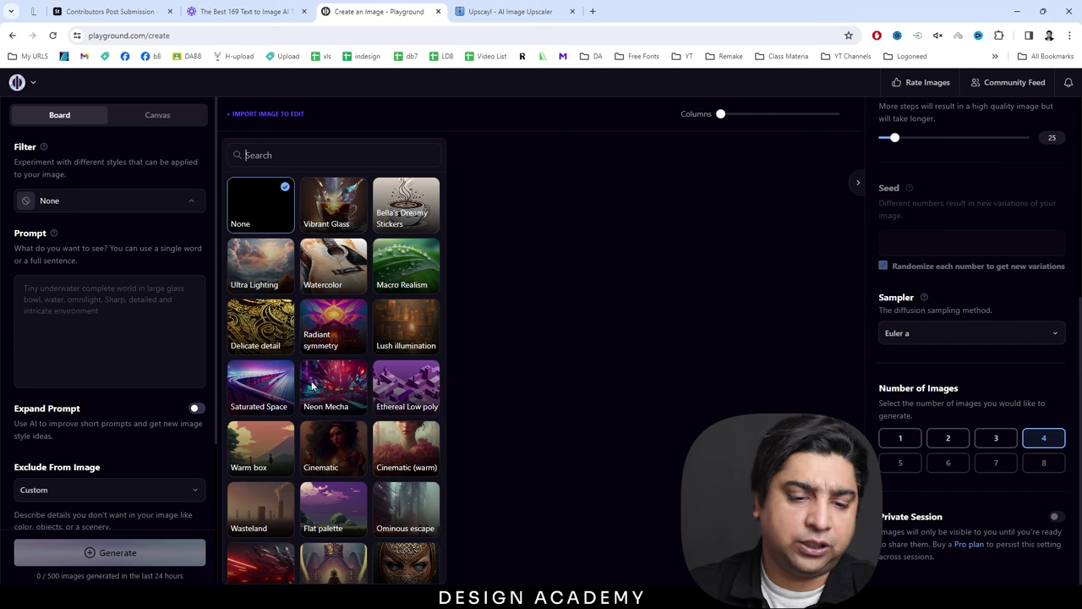
pyautogui.click(88, 337)
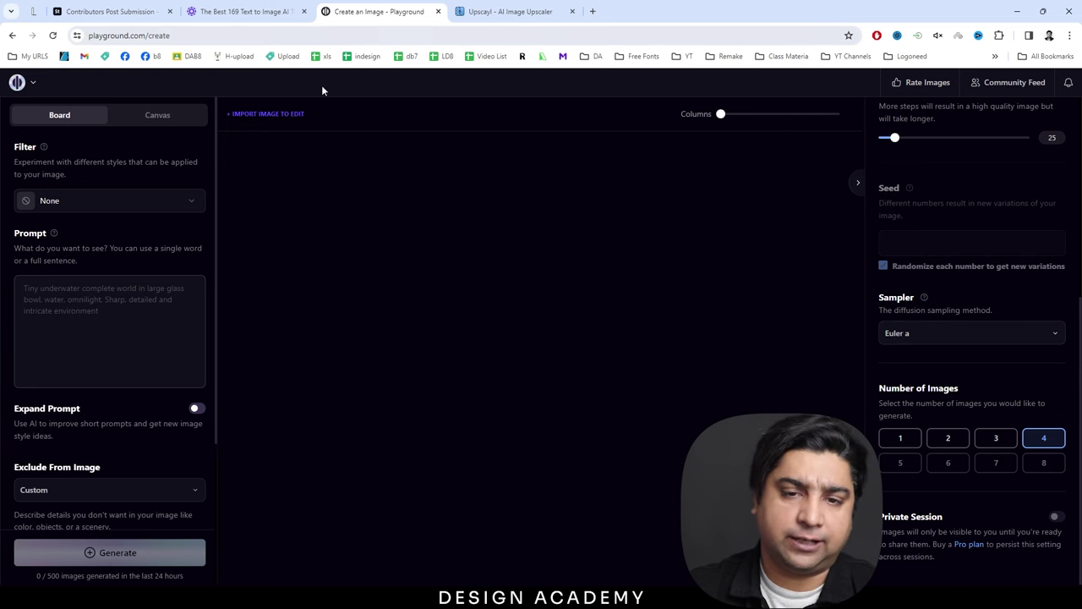
pyautogui.write('A constallation background with a rain of garnet hearts in front')
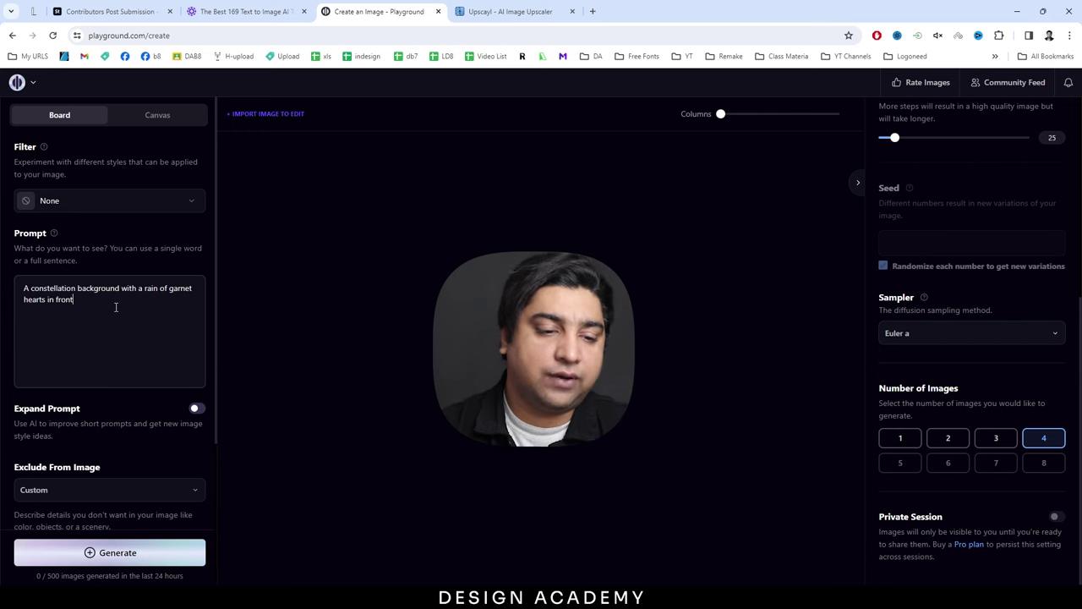
pyautogui.press('BackSpace')
pyautogui.press('BackSpace')
pyautogui.press('BackSpace')
pyautogui.press('BackSpace')
pyautogui.press('BackSpace')
pyautogui.press('BackSpace')
pyautogui.press('BackSpace')
pyautogui.press('BackSpace')
pyautogui.press('BackSpace')
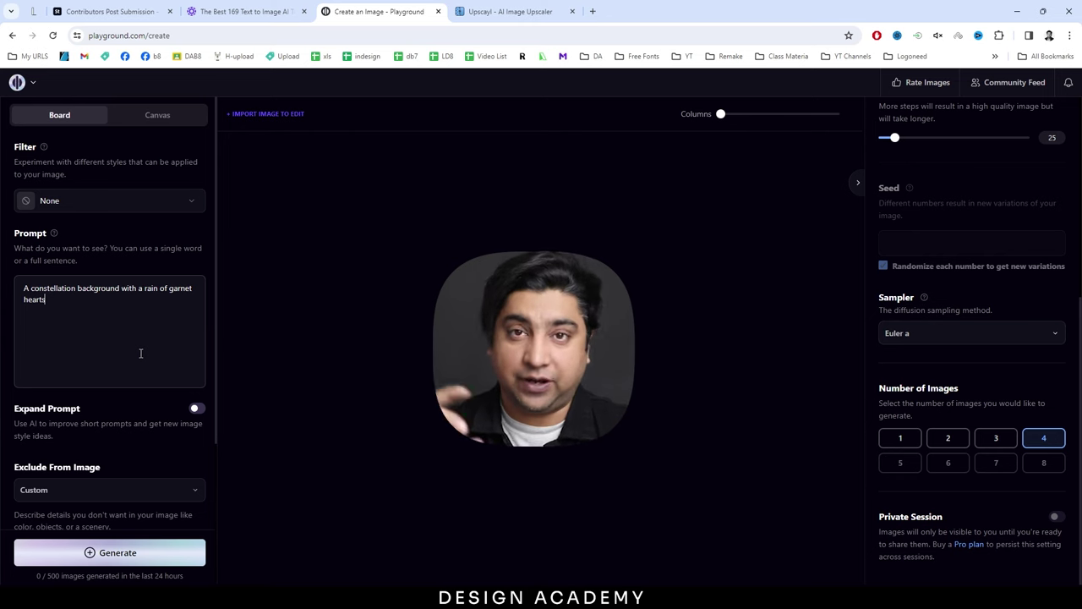
pyautogui.click(131, 554)
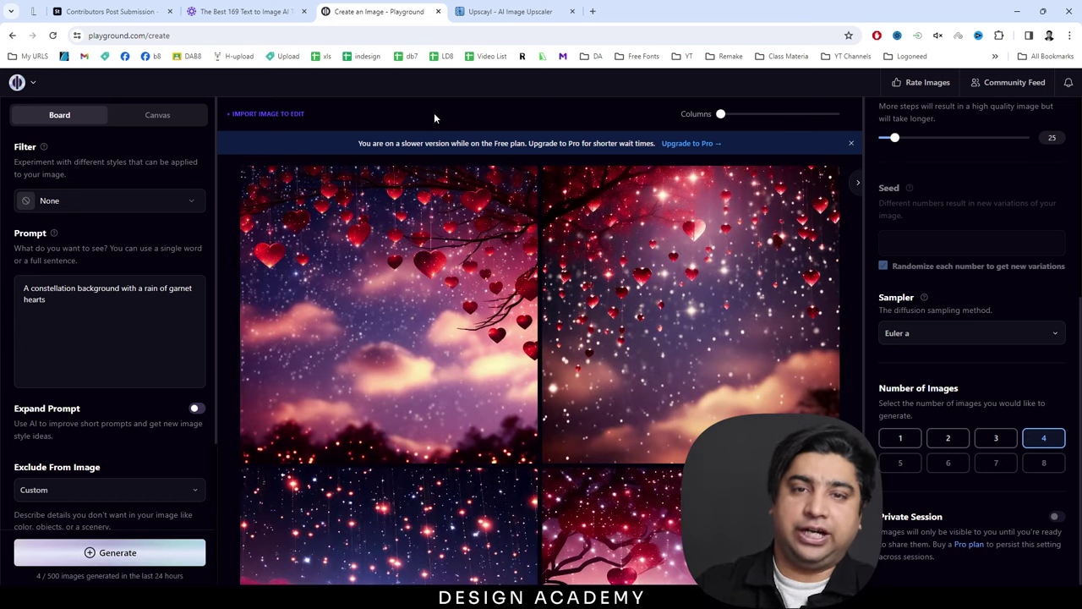
# Download the second generated image, with garnet hearts hanging above the clouds
pyautogui.scroll(-3, 668, 338)
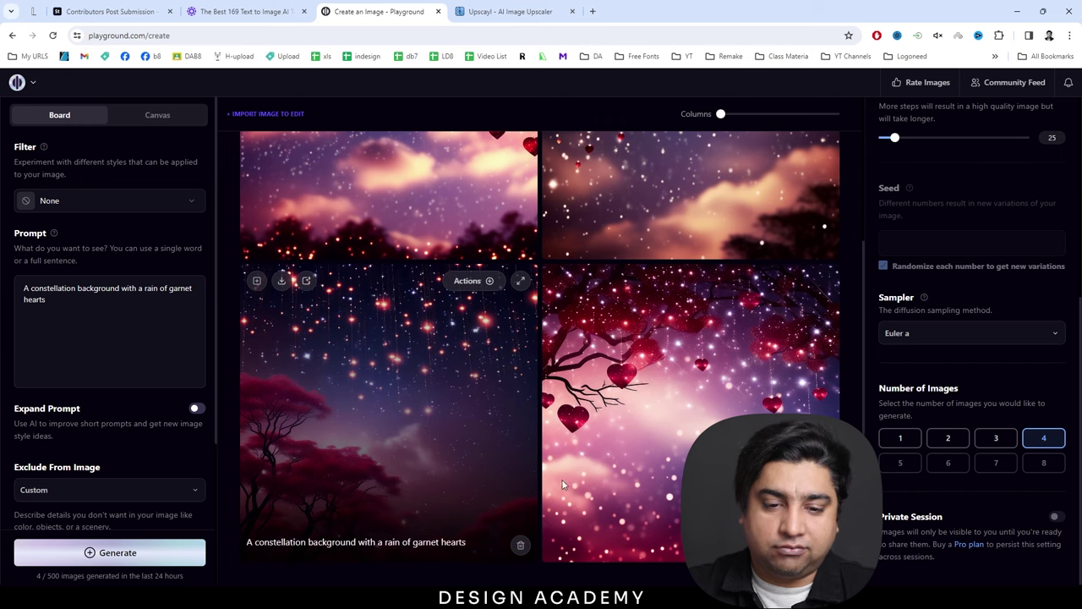
pyautogui.scroll(3, 676, 380)
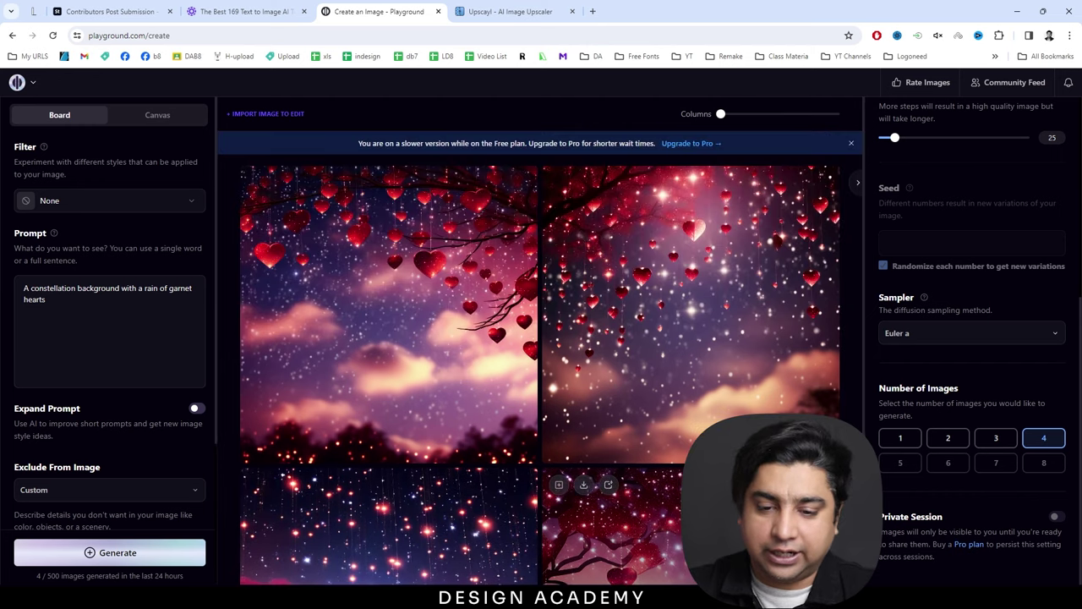
pyautogui.moveTo(657, 245)
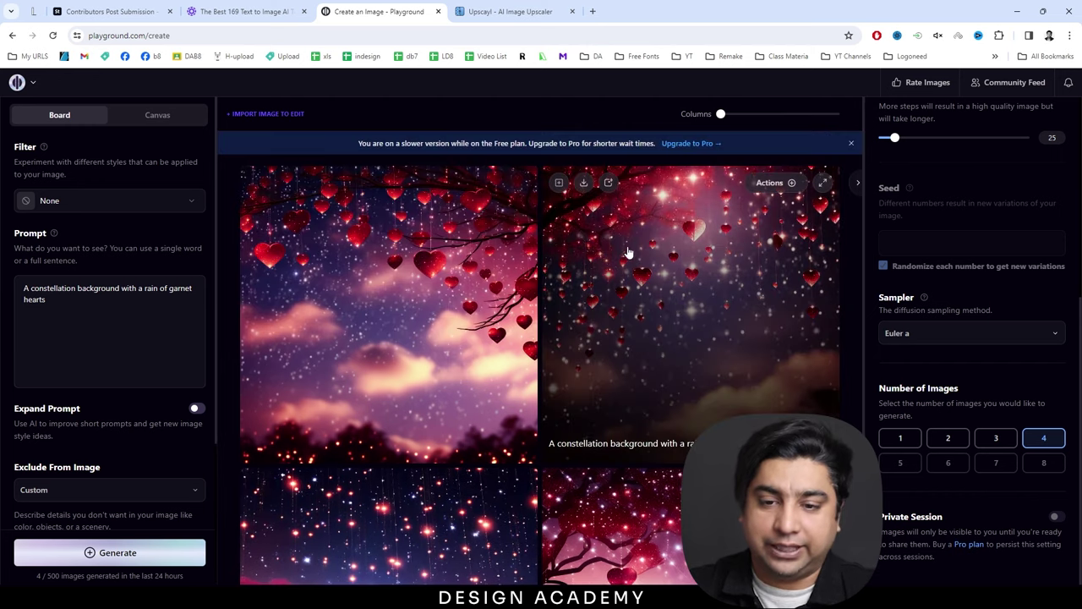
pyautogui.click(589, 187)
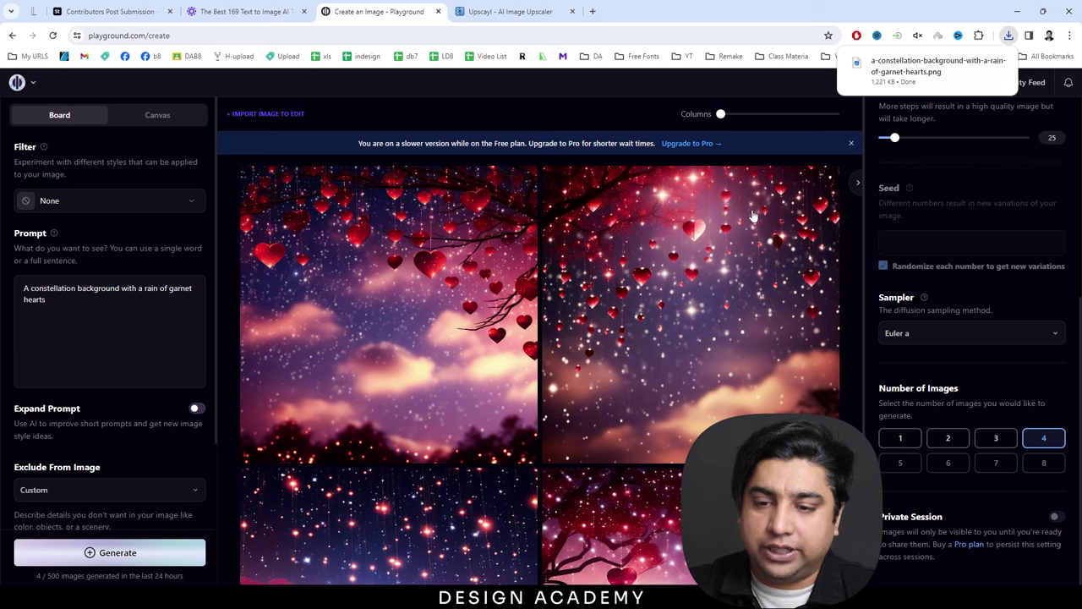
# Keep the image dimensions at 1024 × 1024 and arrange the generated images four per row
pyautogui.scroll(4, 930, 321)
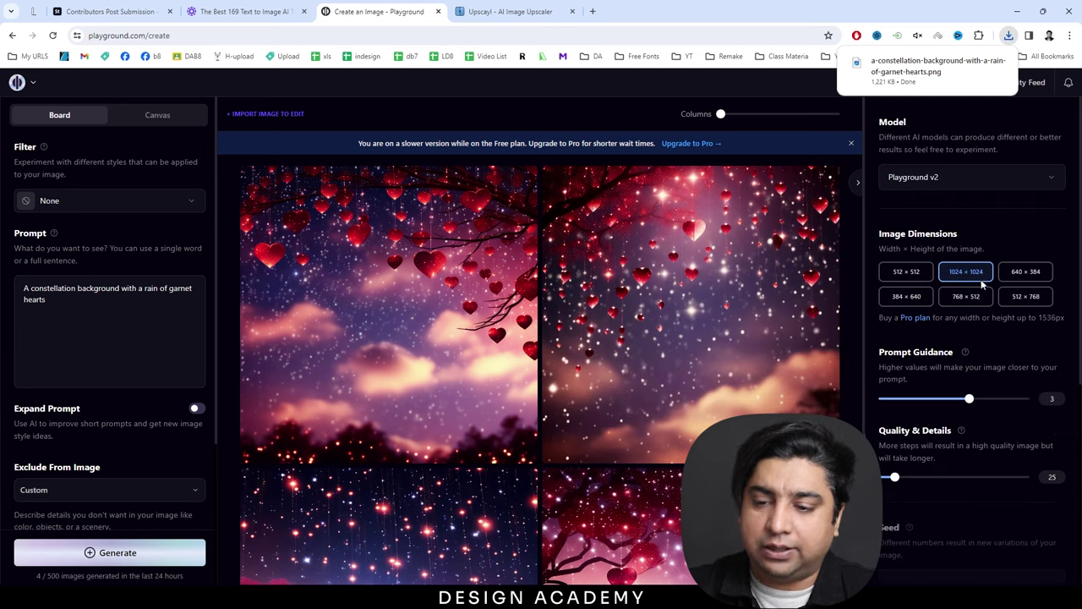
pyautogui.click(968, 298)
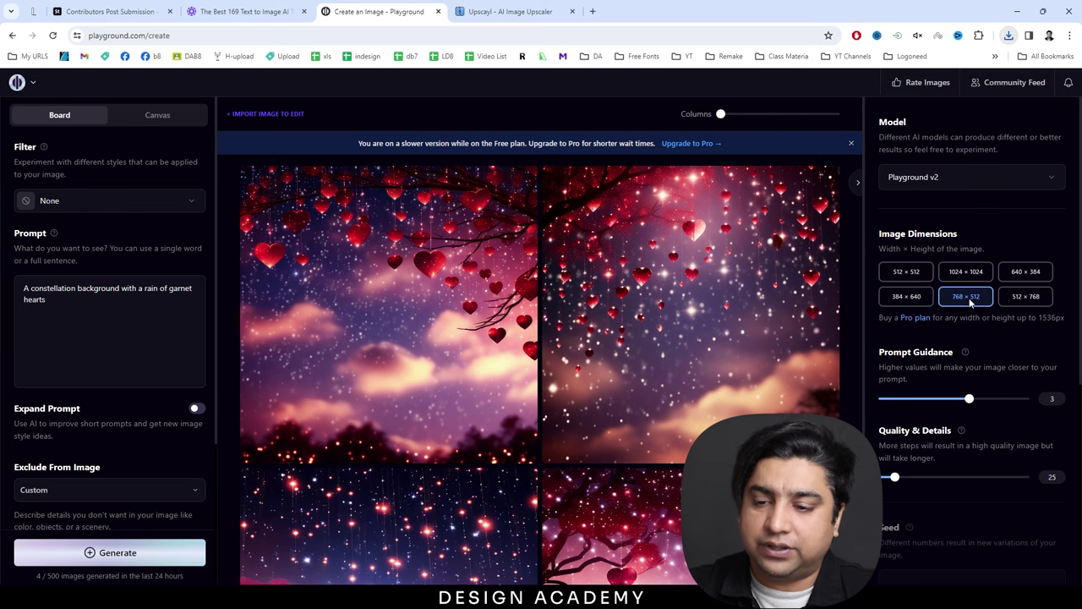
pyautogui.click(966, 271)
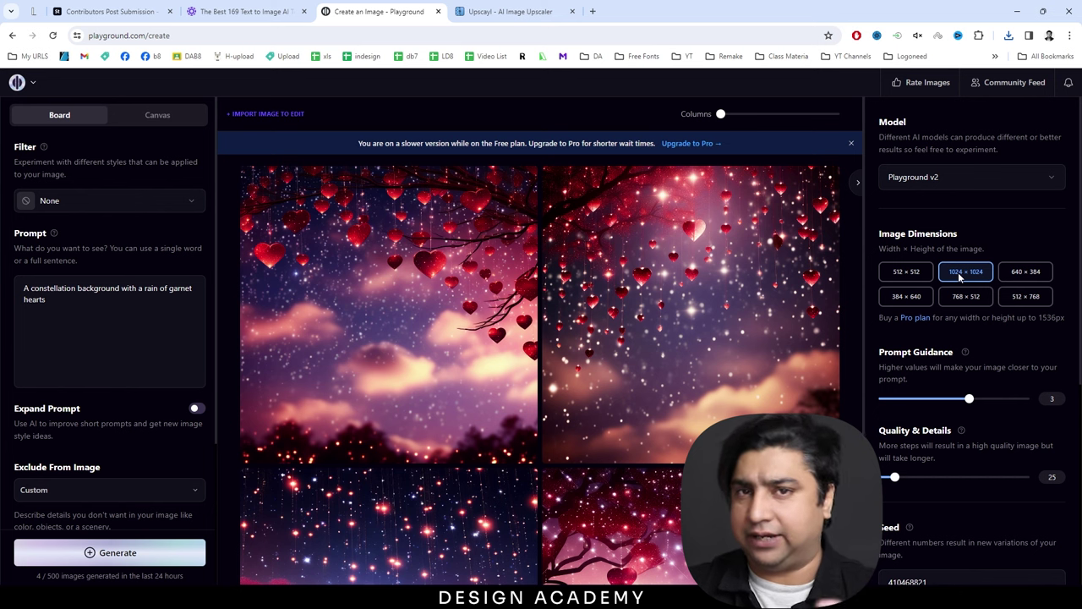
pyautogui.moveTo(720, 114); pyautogui.dragTo(776, 118)
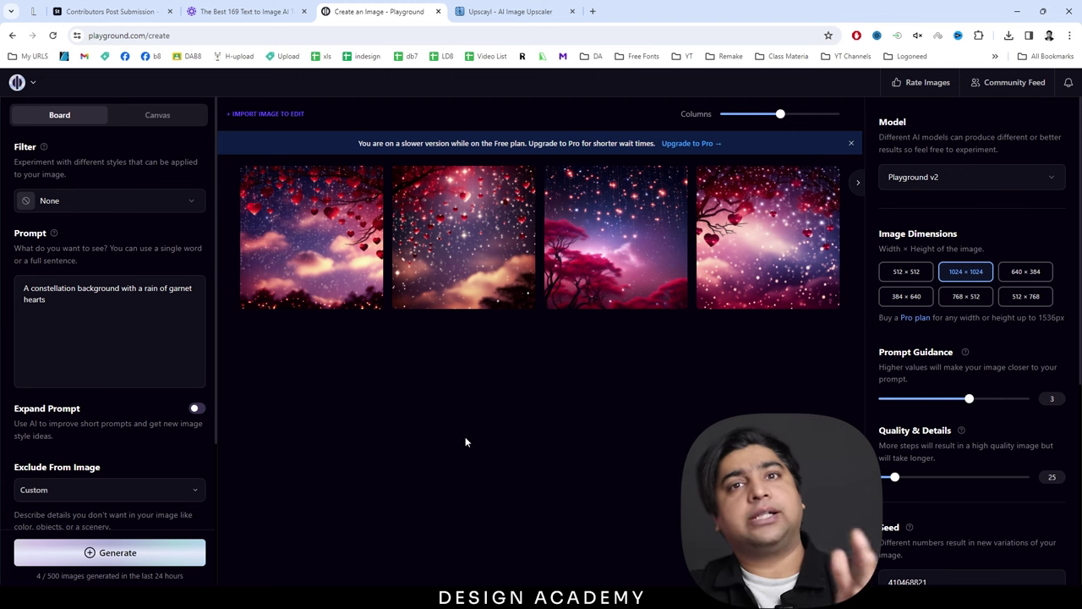
# Open the downloaded garnet-hearts PNG from the Downloads folder and examine its detail up close, leaving the viewer and folder minimized
pyautogui.hotkey('alt', 'Tab')
pyautogui.doubleClick(133, 123)
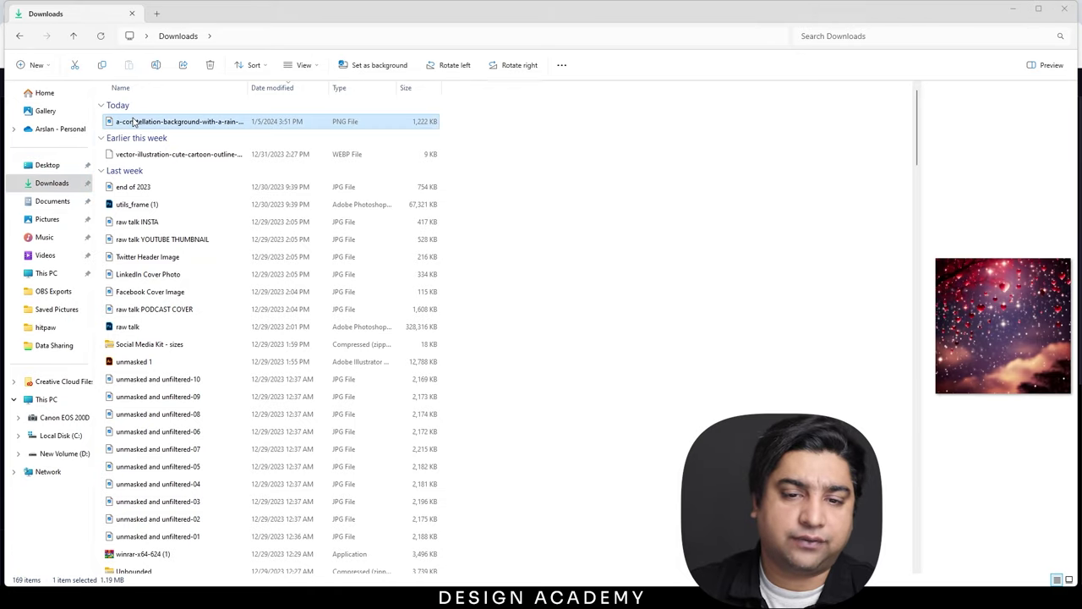
pyautogui.scroll(3, 573, 184)
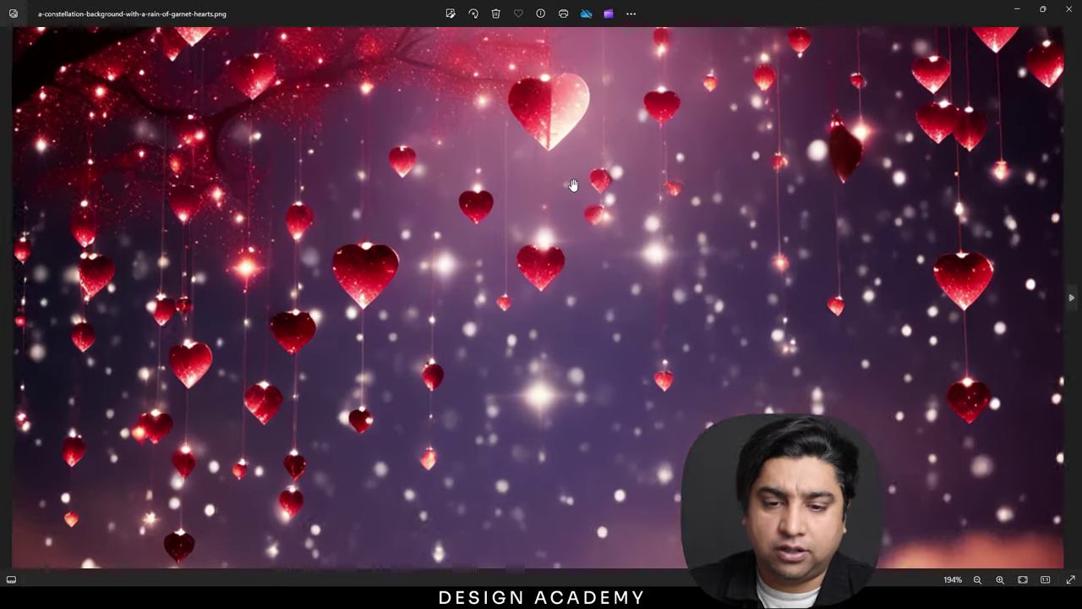
pyautogui.scroll(-3, 513, 307)
pyautogui.scroll(5, 510, 309)
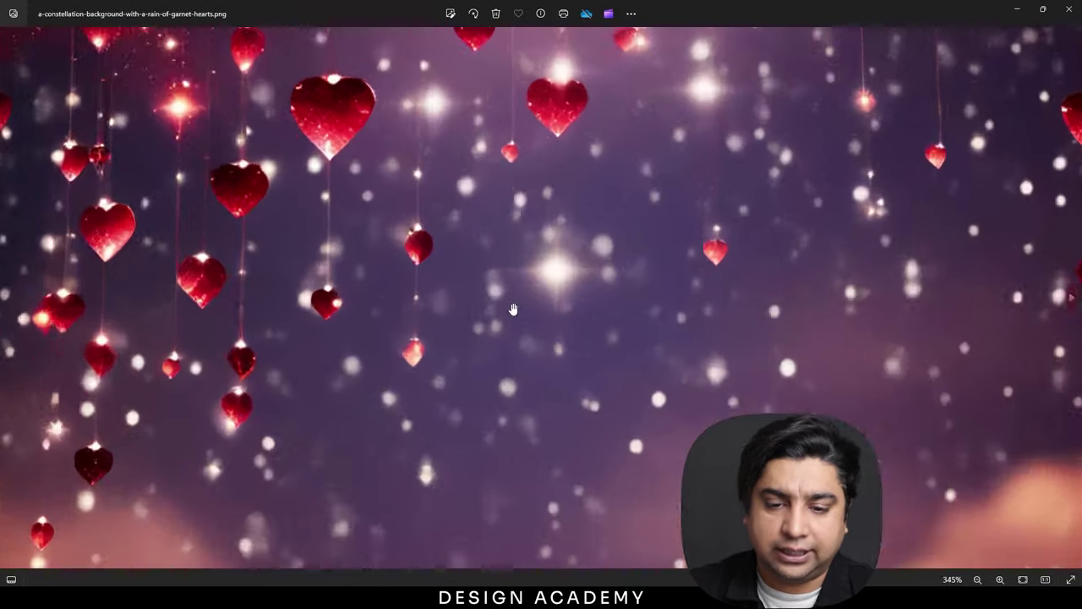
pyautogui.scroll(-5, 497, 330)
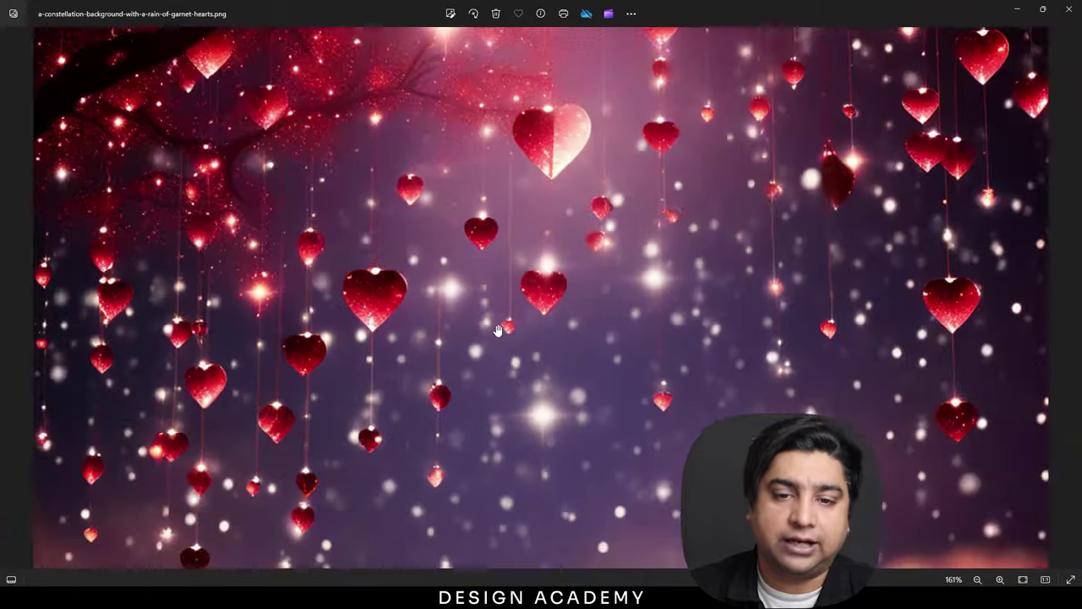
pyautogui.click(1017, 9)
pyautogui.click(1015, 8)
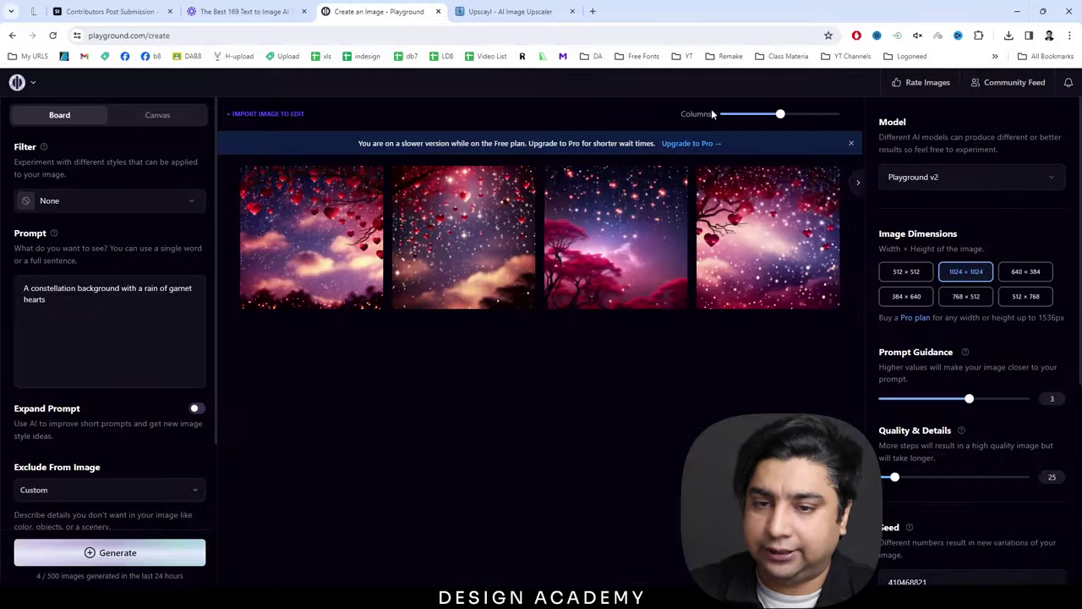
# Switch to the Upscayl website for upscaling images
pyautogui.click(514, 9)
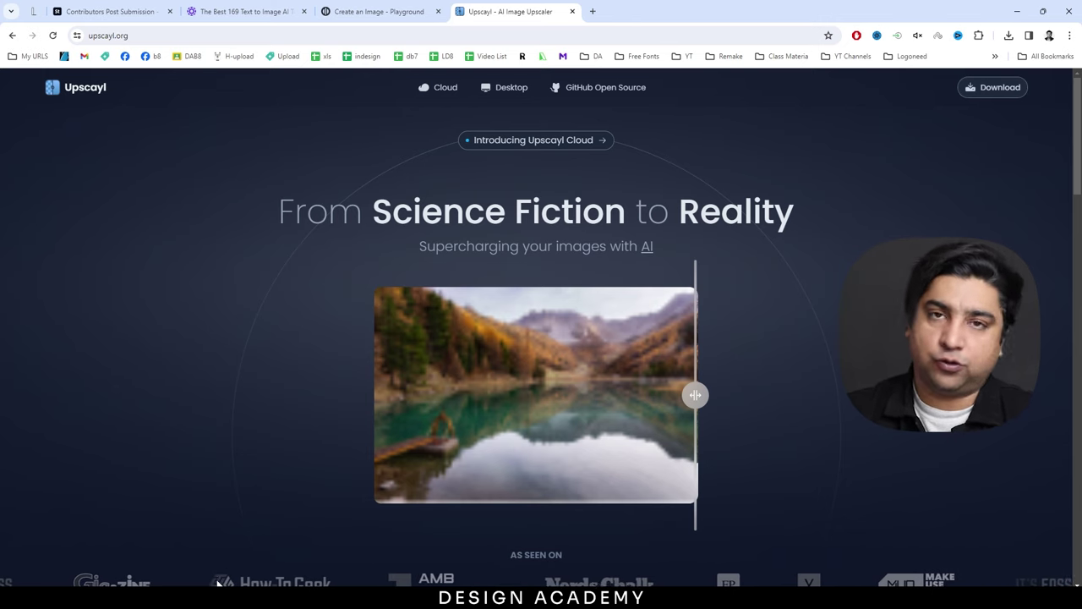
# Switch to the Upscayl desktop app and load the downloaded garnet-hearts constellation PNG from the Downloads folder
pyautogui.click(222, 596)
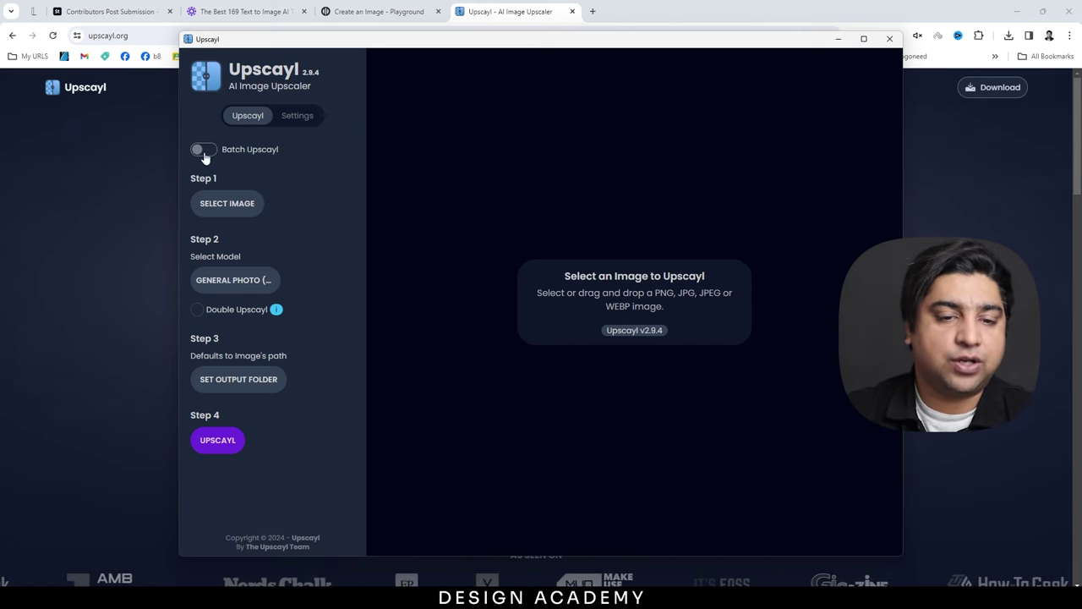
pyautogui.click(225, 205)
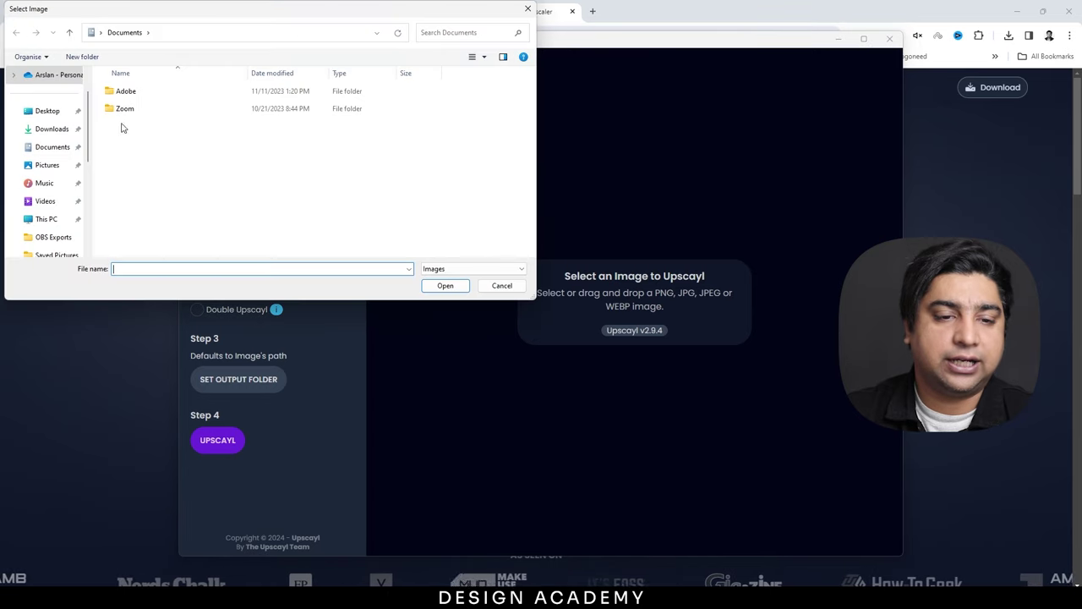
pyautogui.click(59, 168)
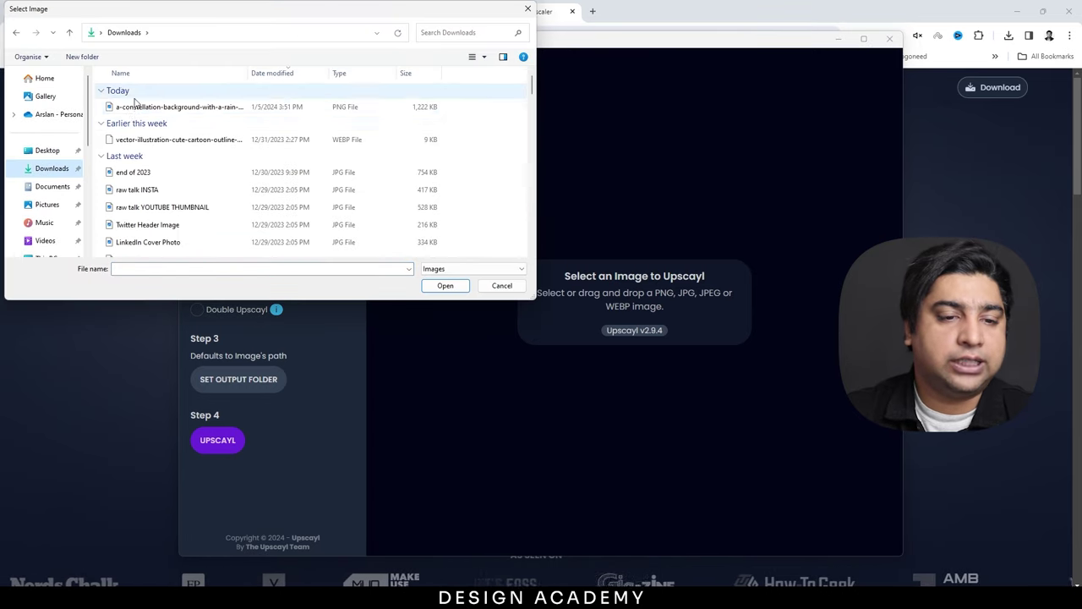
pyautogui.click(169, 105)
pyautogui.click(443, 285)
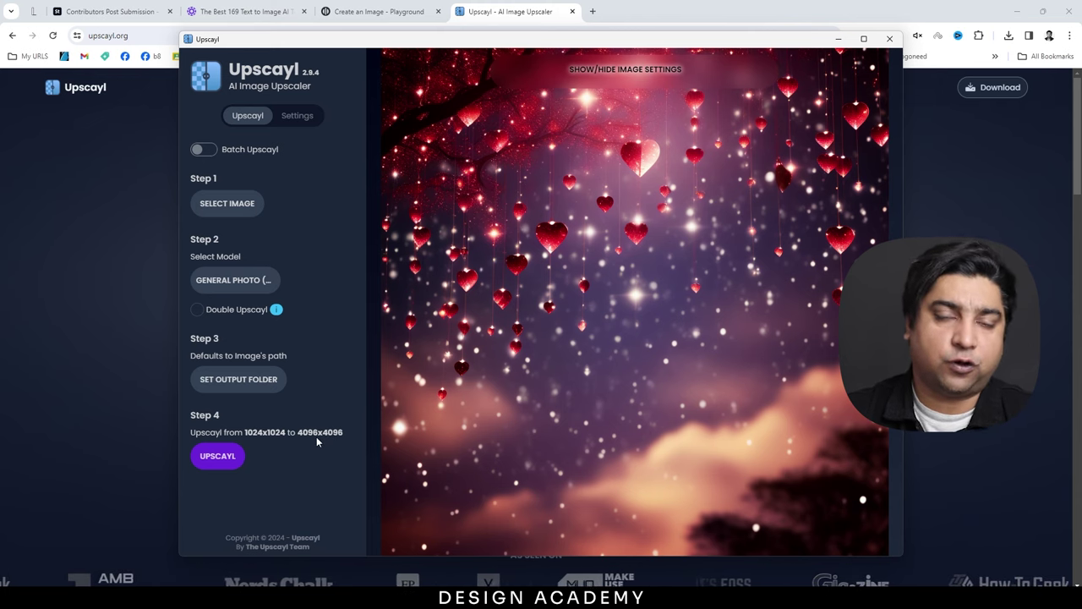
# Upscale the image from 1024x1024 to 4096x4096 with the General Photo (Real-ESRGAN) model, leaving Double Upscayl off
pyautogui.click(224, 313)
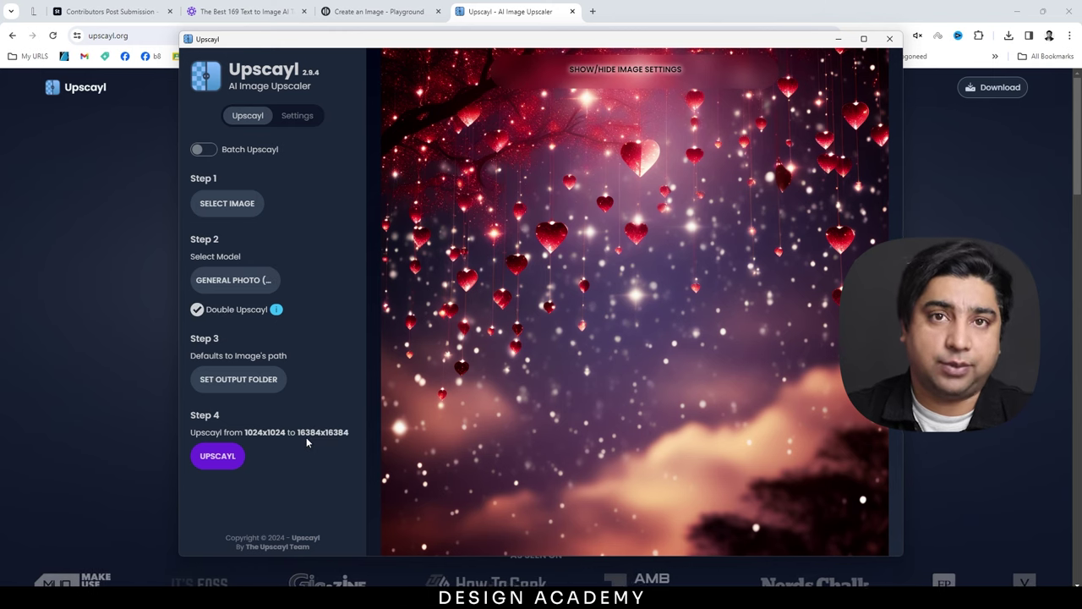
pyautogui.click(233, 316)
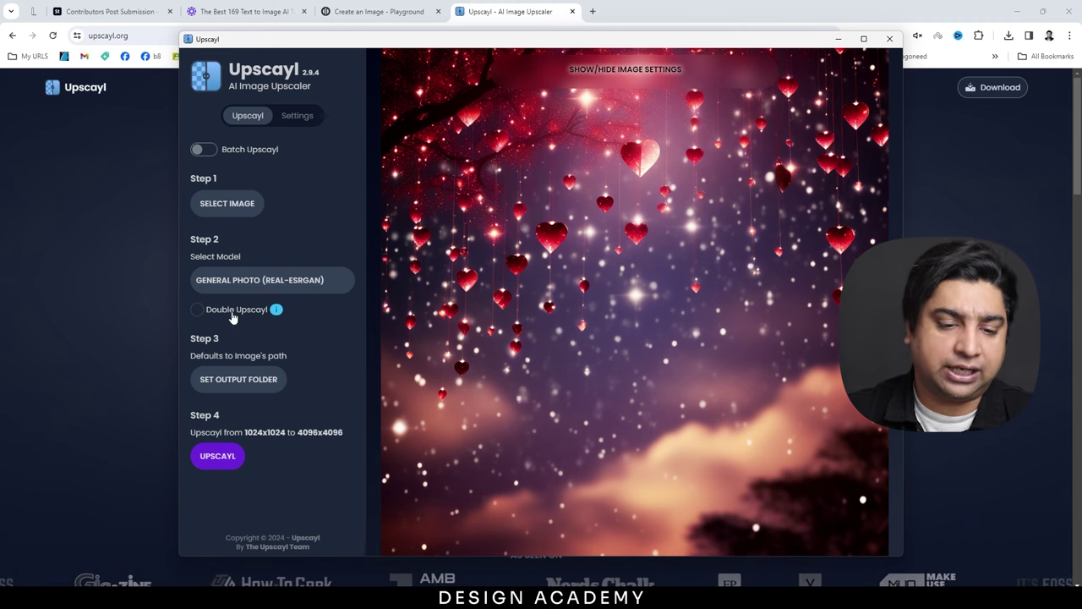
pyautogui.click(218, 456)
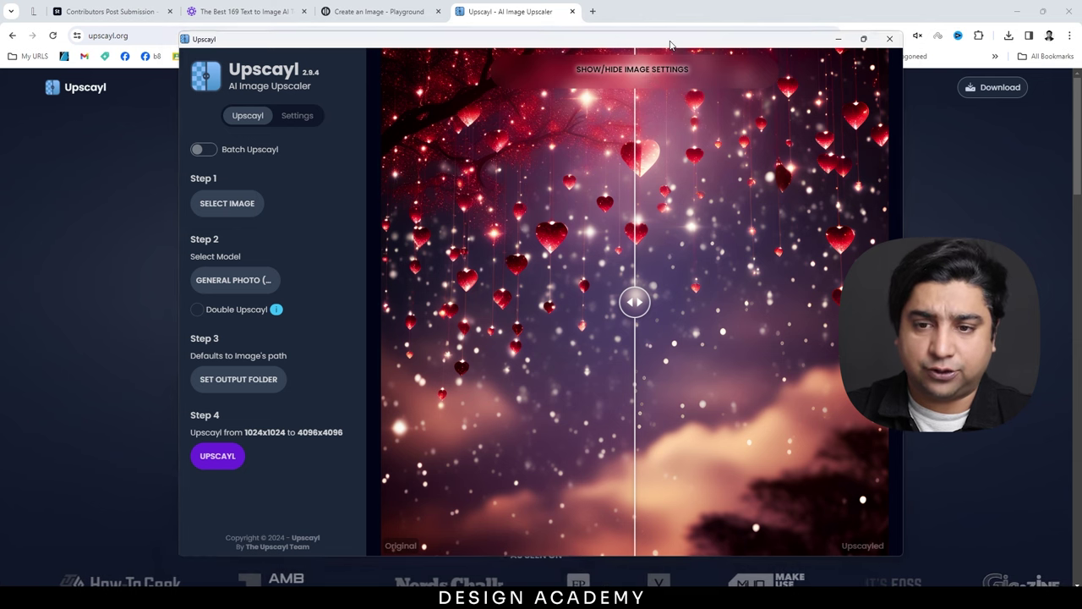
# Compare the original and upscaled hearts in the maximized Upscayl window at 150% and 200% zoom, then minimize it
pyautogui.doubleClick(671, 44)
pyautogui.click(634, 35)
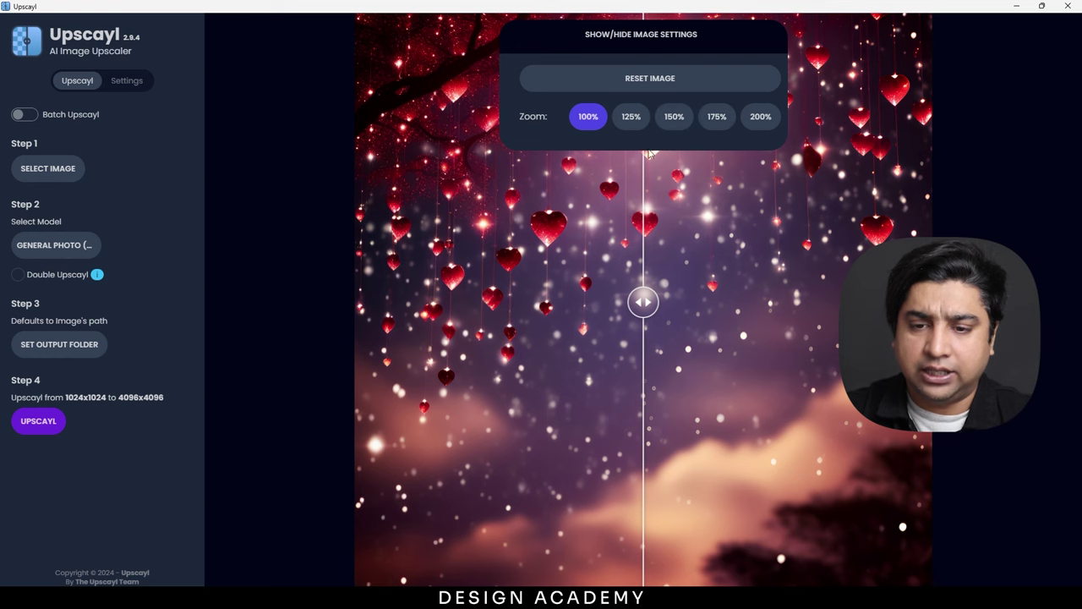
pyautogui.click(670, 127)
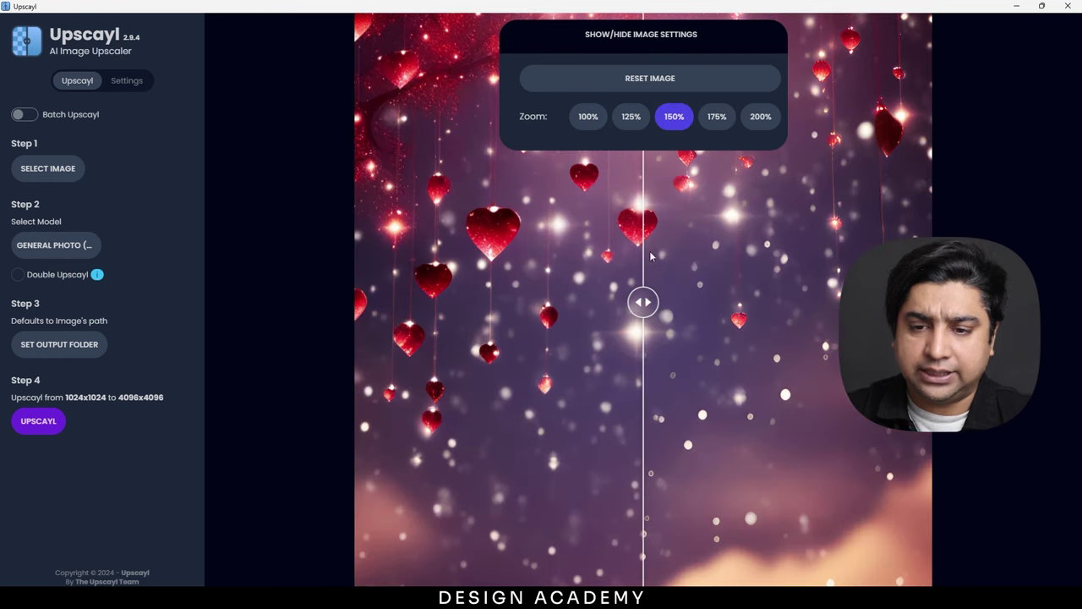
pyautogui.moveTo(642, 302)
pyautogui.mouseDown()
pyautogui.moveTo(483, 299)
pyautogui.moveTo(772, 301)
pyautogui.moveTo(490, 299)
pyautogui.moveTo(638, 302)
pyautogui.mouseUp()
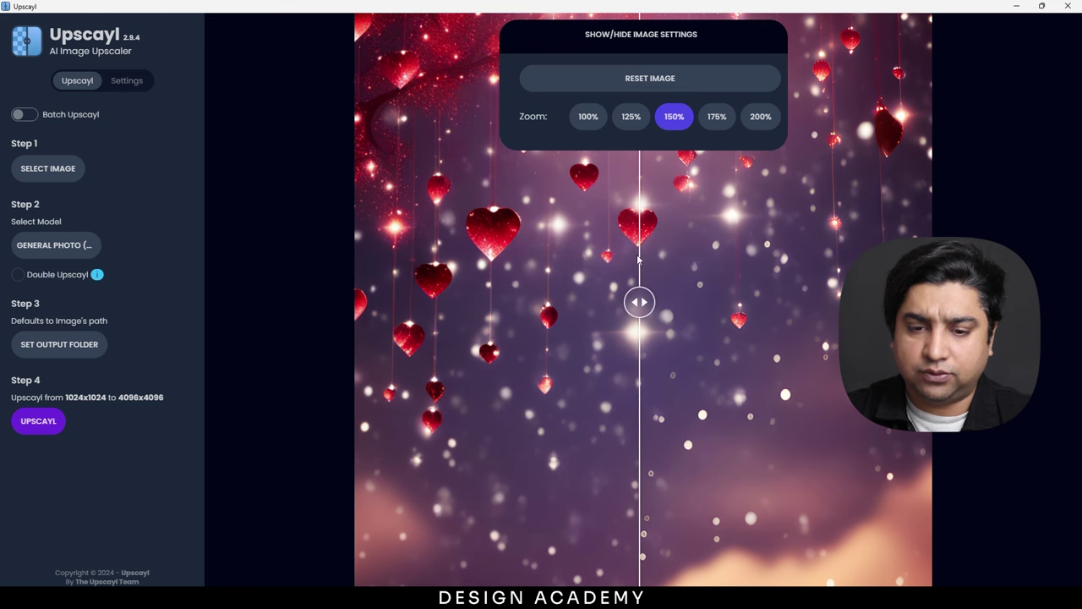
pyautogui.click(757, 119)
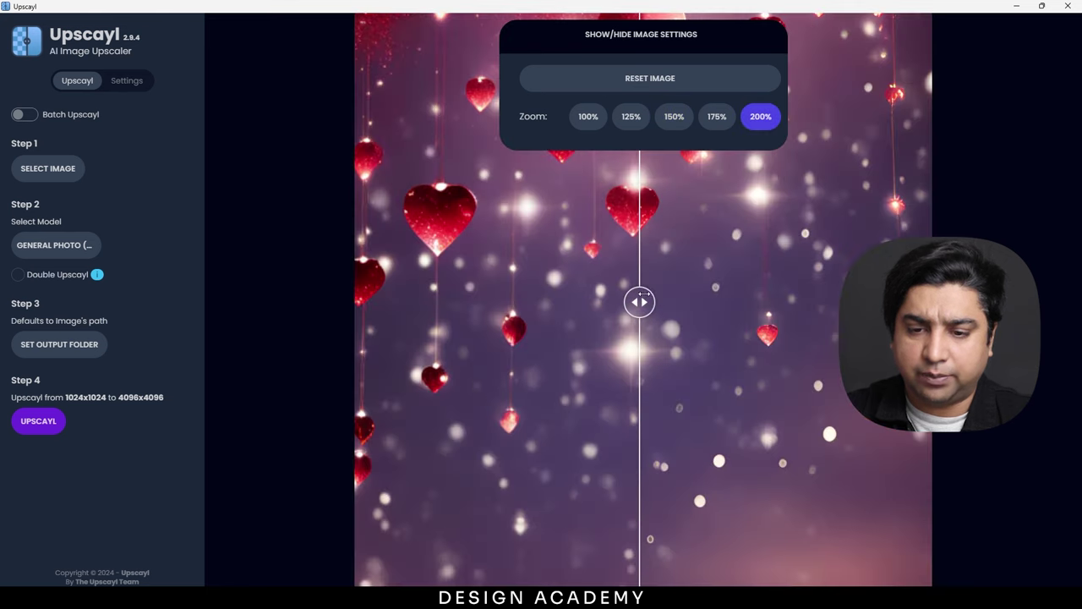
pyautogui.moveTo(641, 302); pyautogui.dragTo(533, 333)
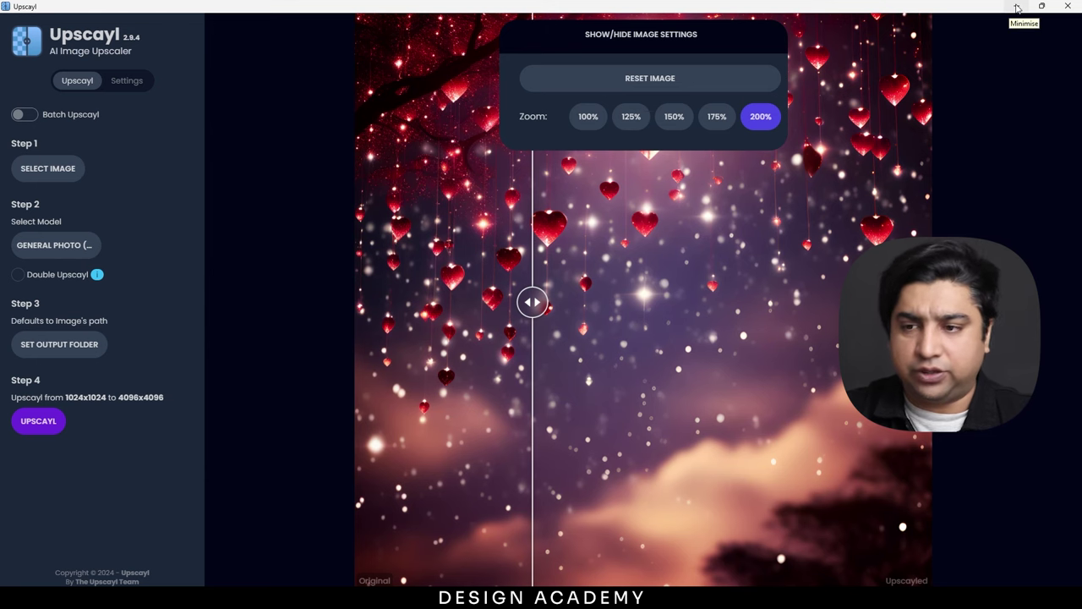
pyautogui.click(1015, 6)
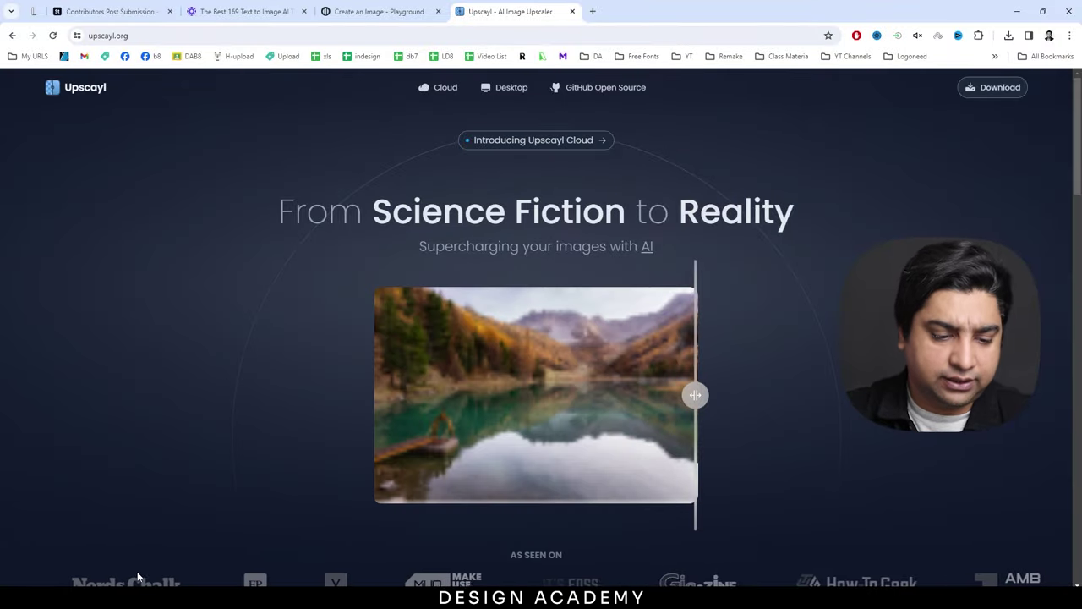
# Open the upscaled garnet-hearts PNG from the Downloads folder, examine its detail up close, and put both image viewers away
pyautogui.click(20, 598)
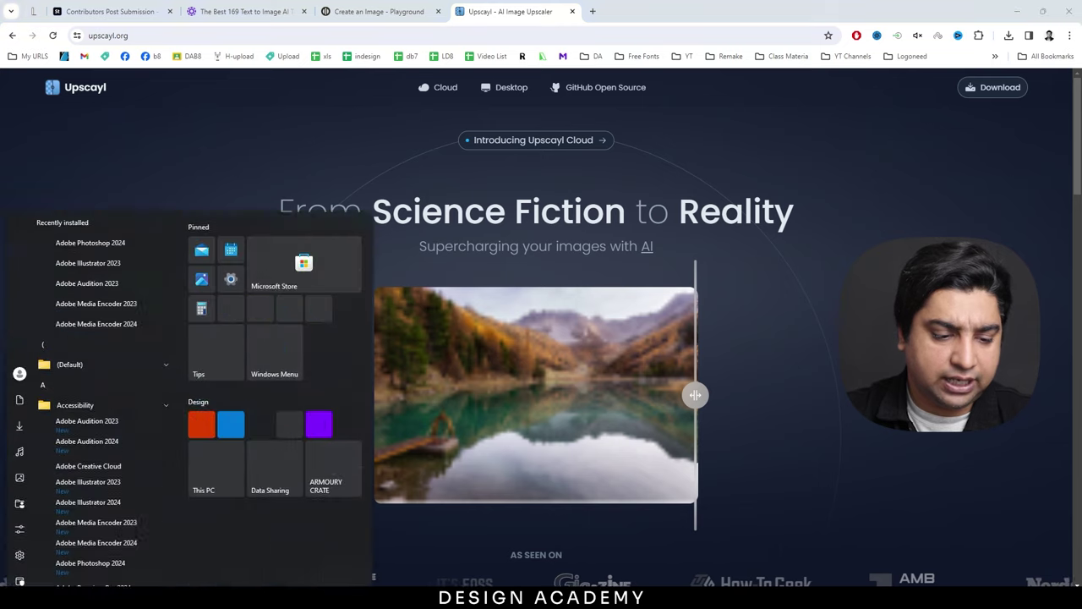
pyautogui.click(20, 495)
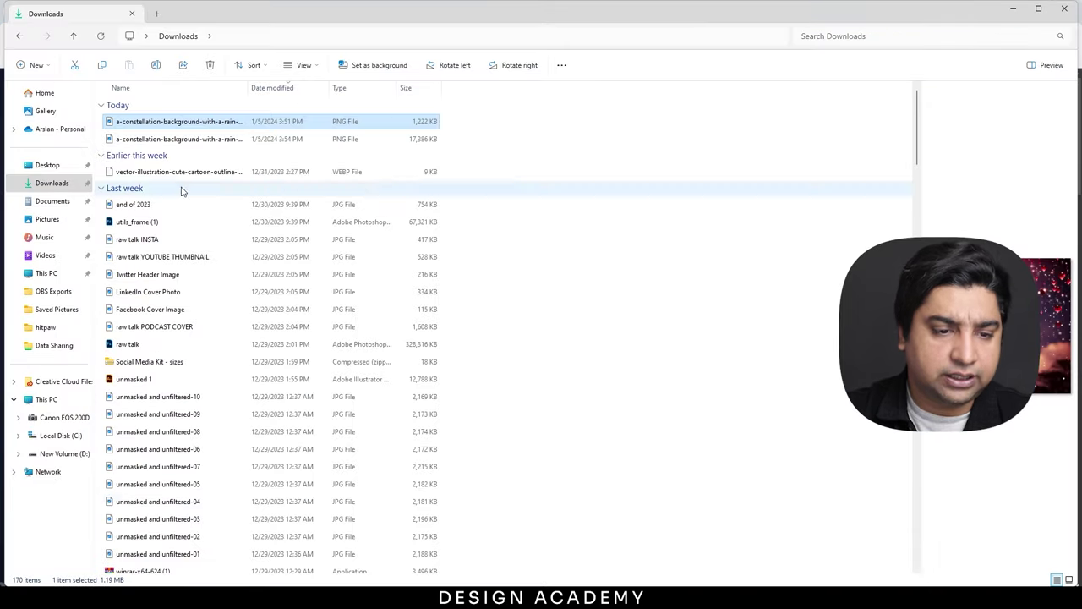
pyautogui.click(172, 140)
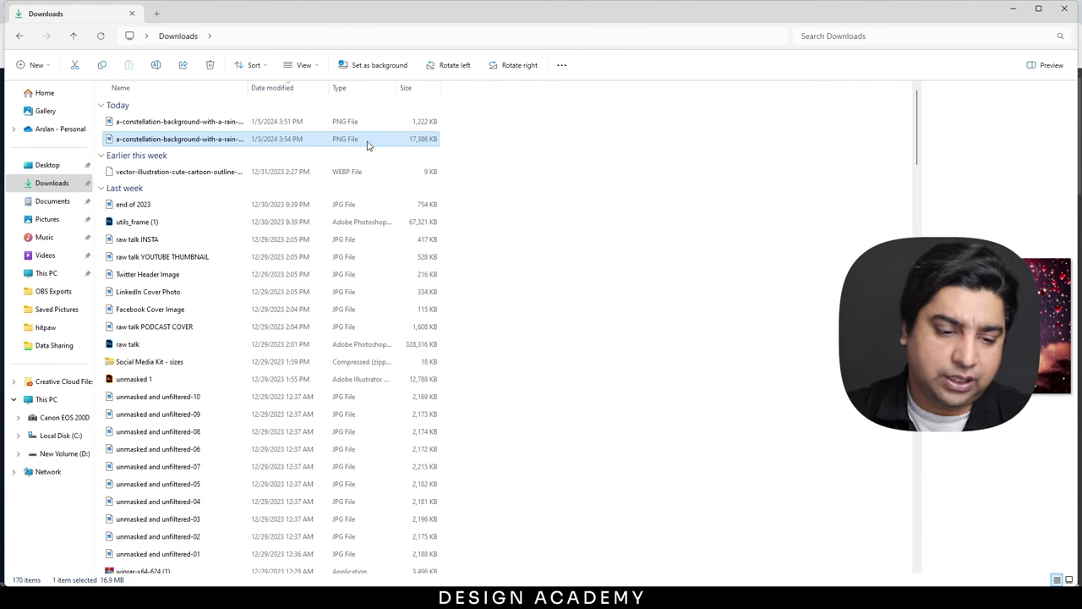
pyautogui.doubleClick(168, 140)
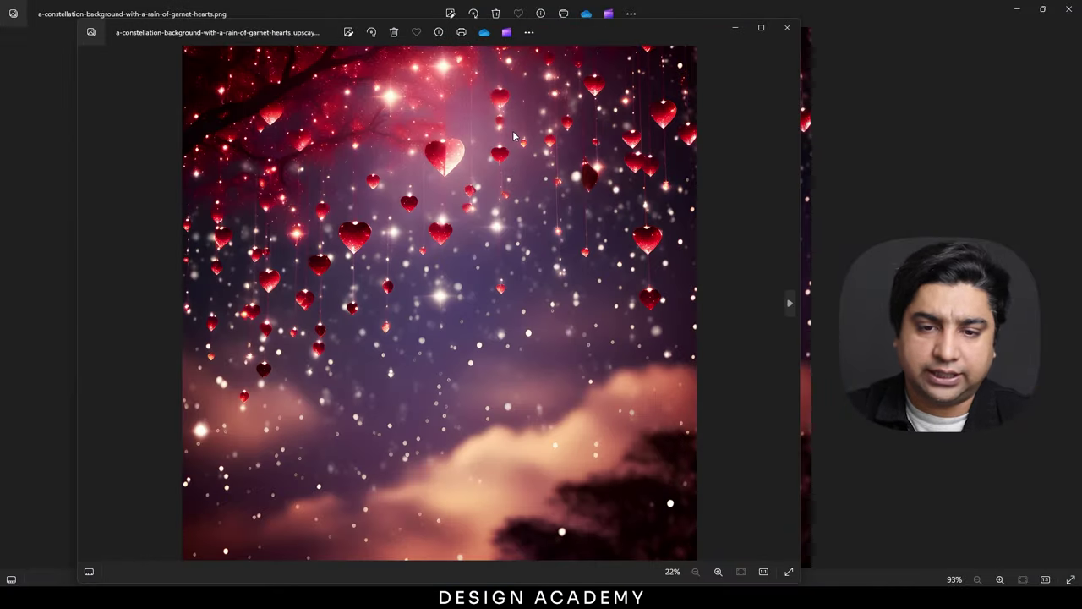
pyautogui.scroll(3, 448, 169)
pyautogui.moveTo(448, 169); pyautogui.dragTo(562, 287)
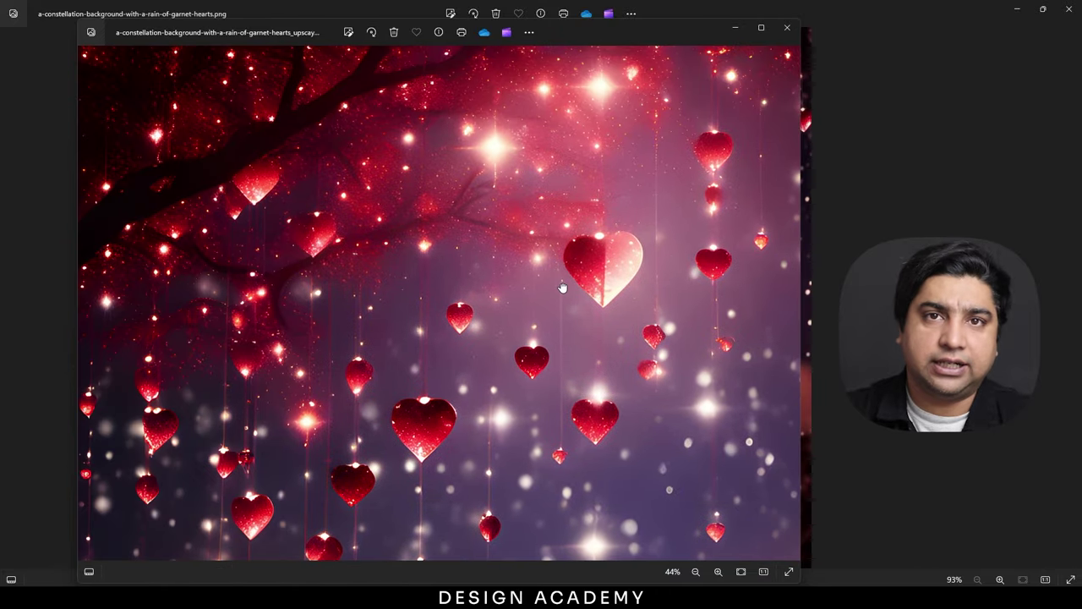
pyautogui.click(787, 27)
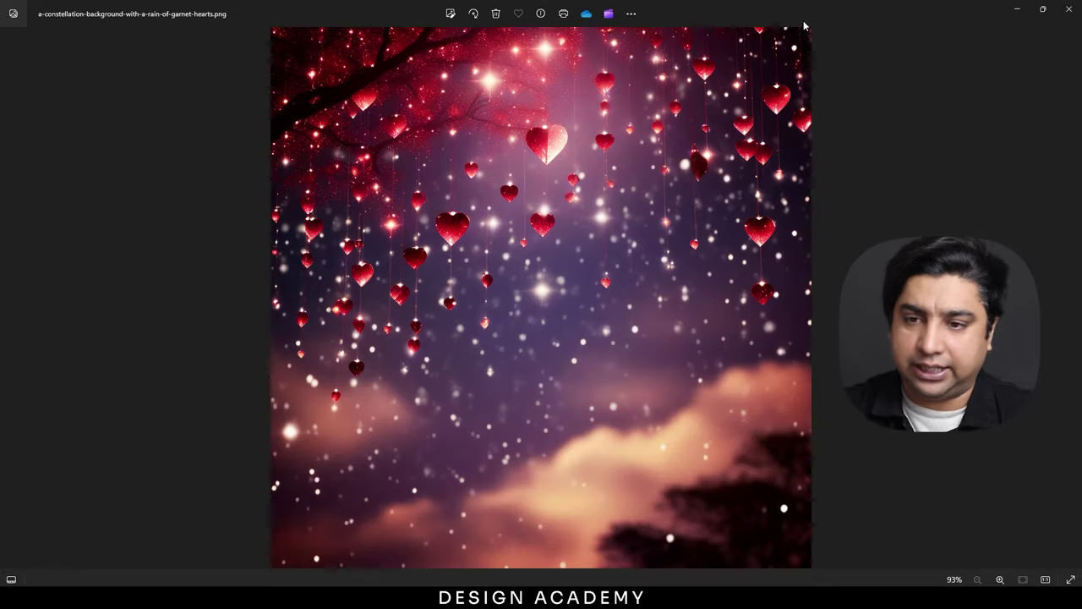
pyautogui.click(1016, 9)
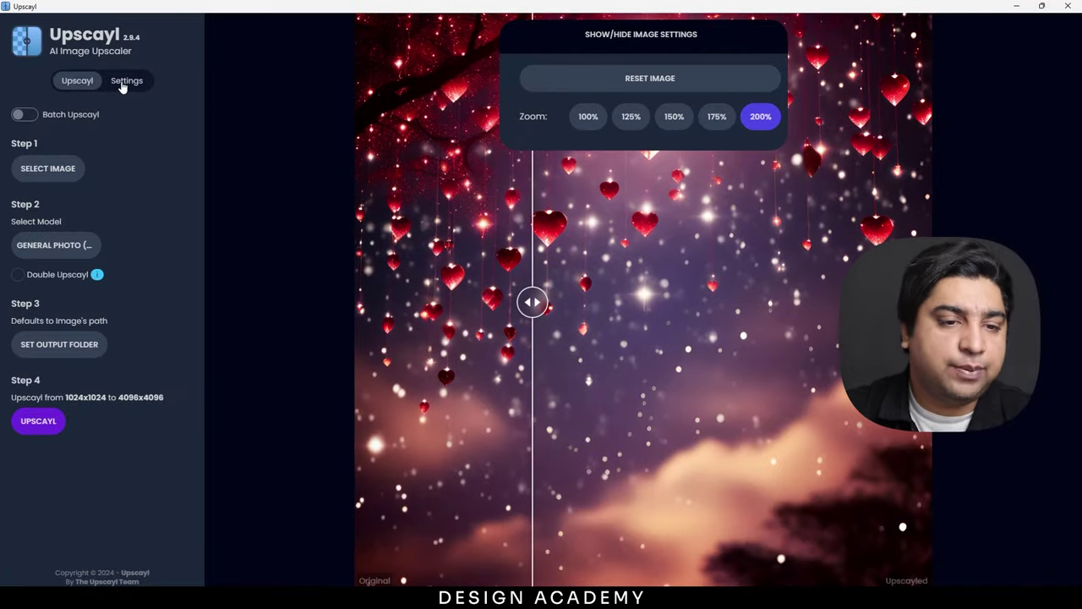
# Set Upscayl to save upscaled images as JPG, and minimize its window and the Downloads folder
pyautogui.click(125, 81)
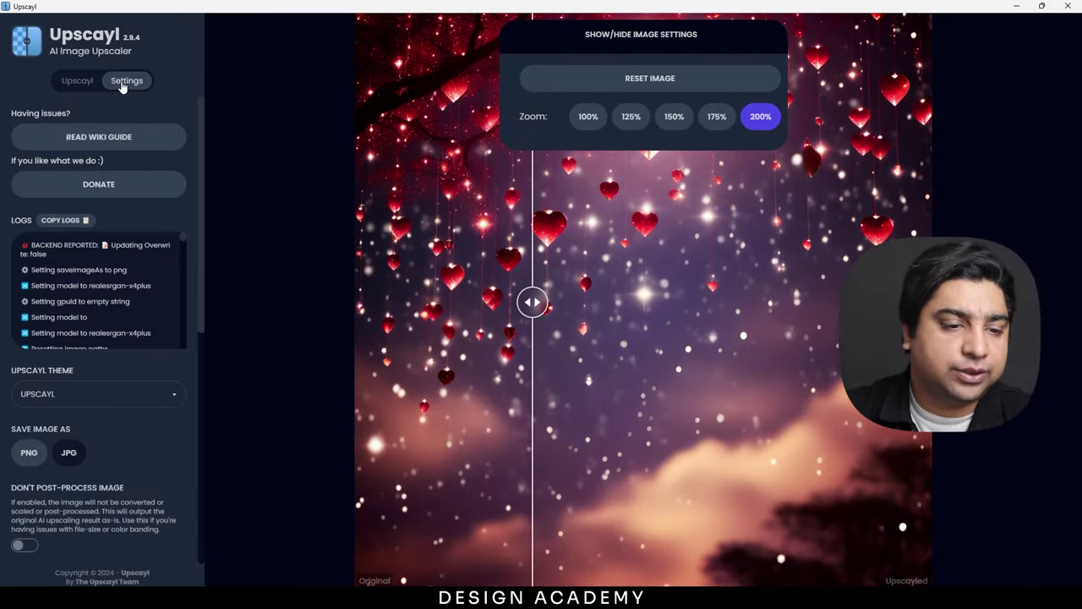
pyautogui.click(70, 456)
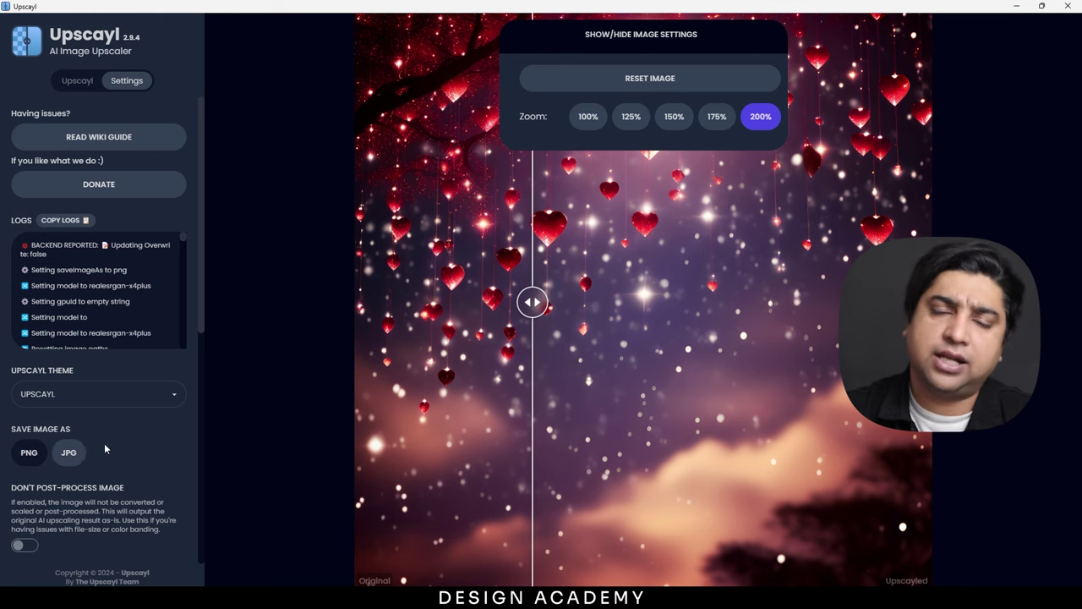
pyautogui.click(28, 452)
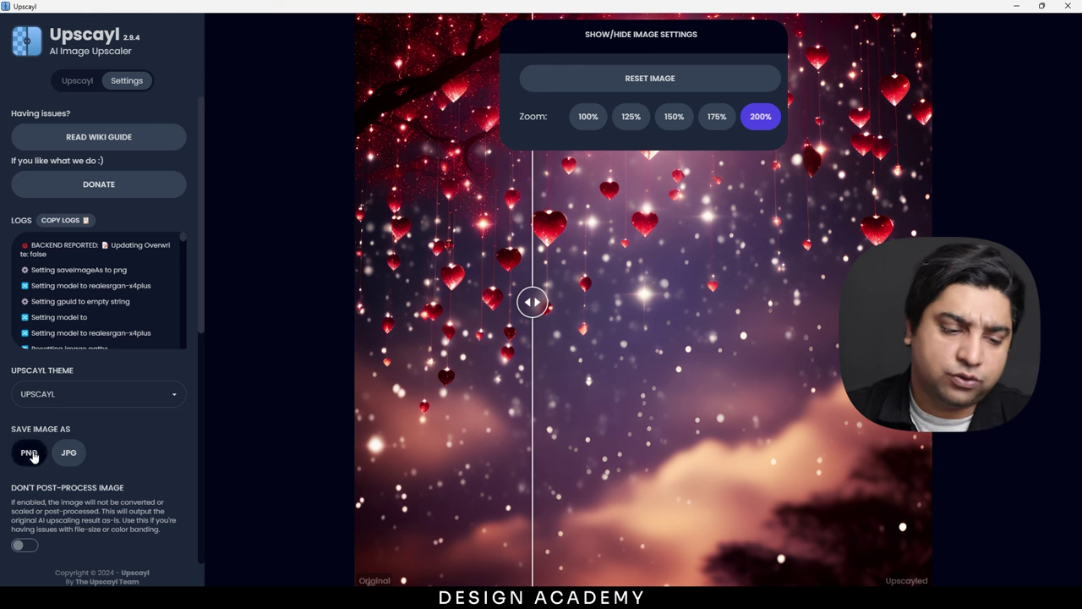
pyautogui.click(69, 452)
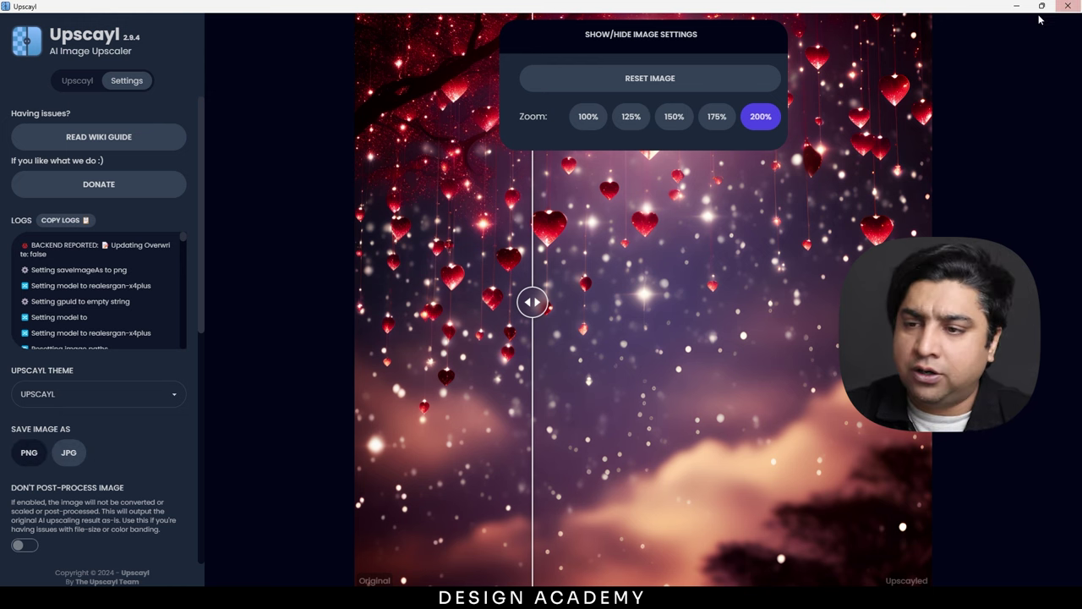
pyautogui.click(1016, 6)
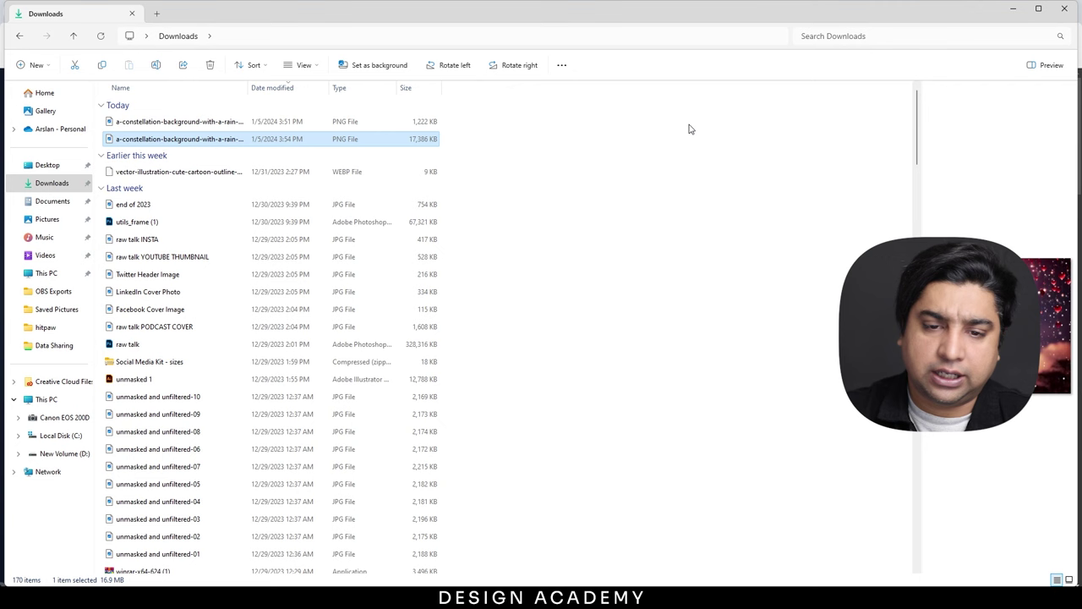
pyautogui.click(1011, 7)
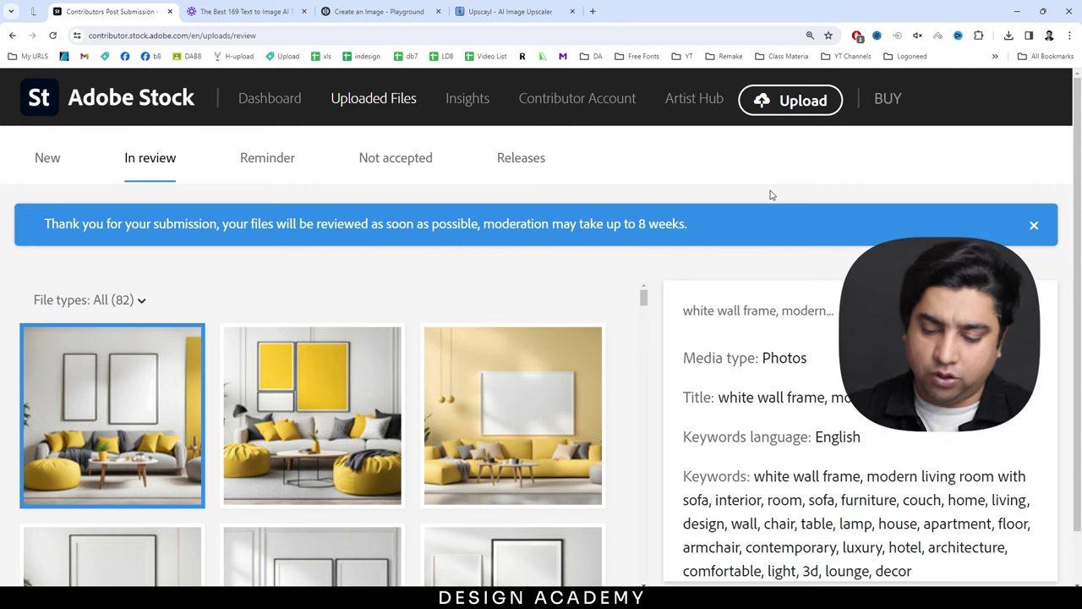
# In Adobe Stock, start an upload, rename the upscaled PNG as "a background with rain of hearts" and upload it
pyautogui.hotkey('ctrl', '-')
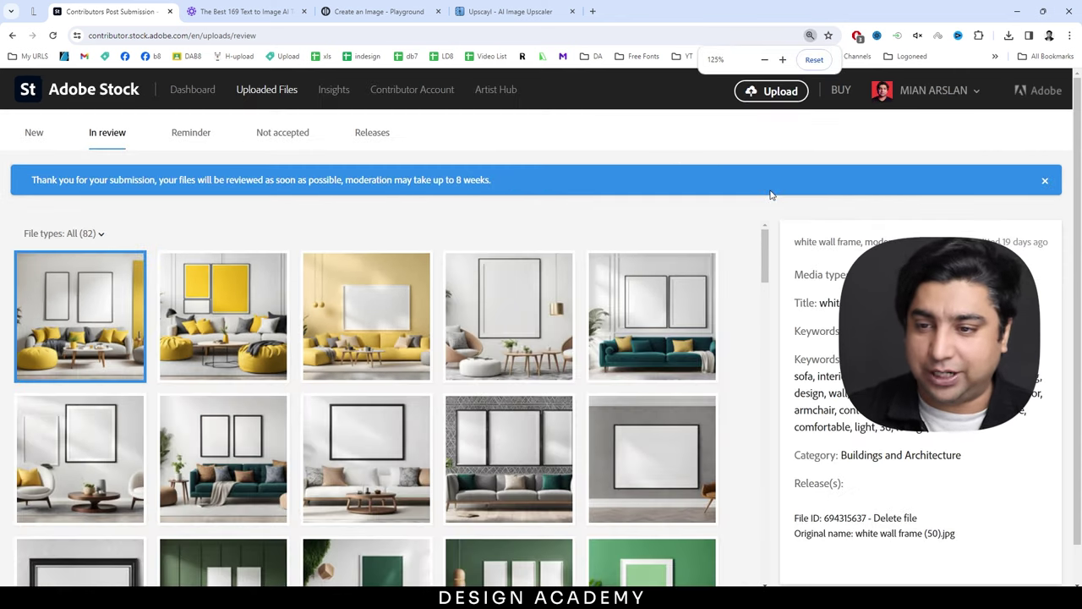
pyautogui.click(777, 93)
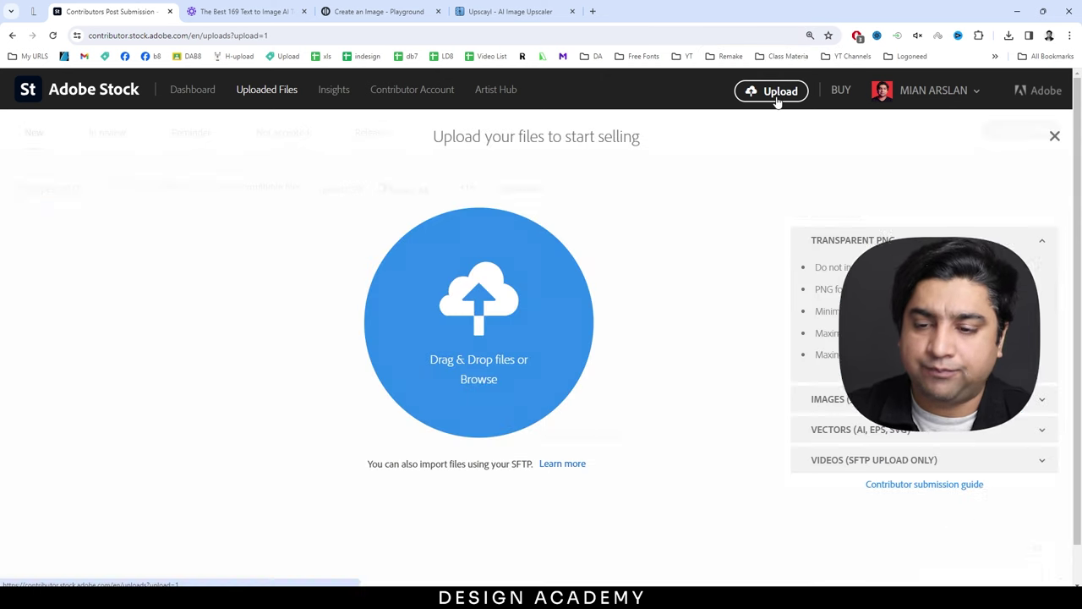
pyautogui.click(478, 382)
pyautogui.click(172, 110)
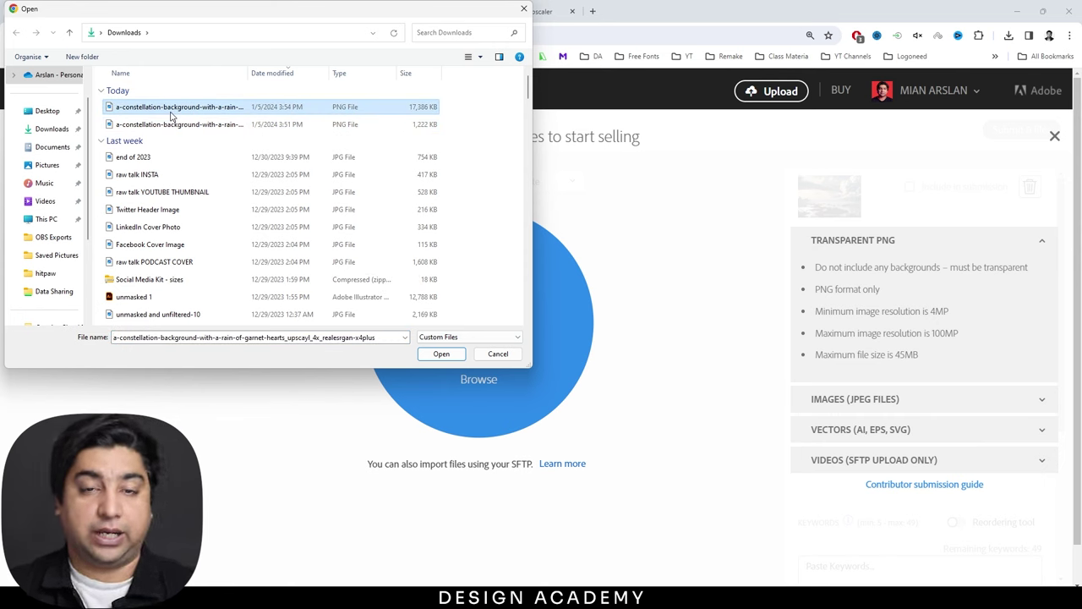
pyautogui.click(170, 110)
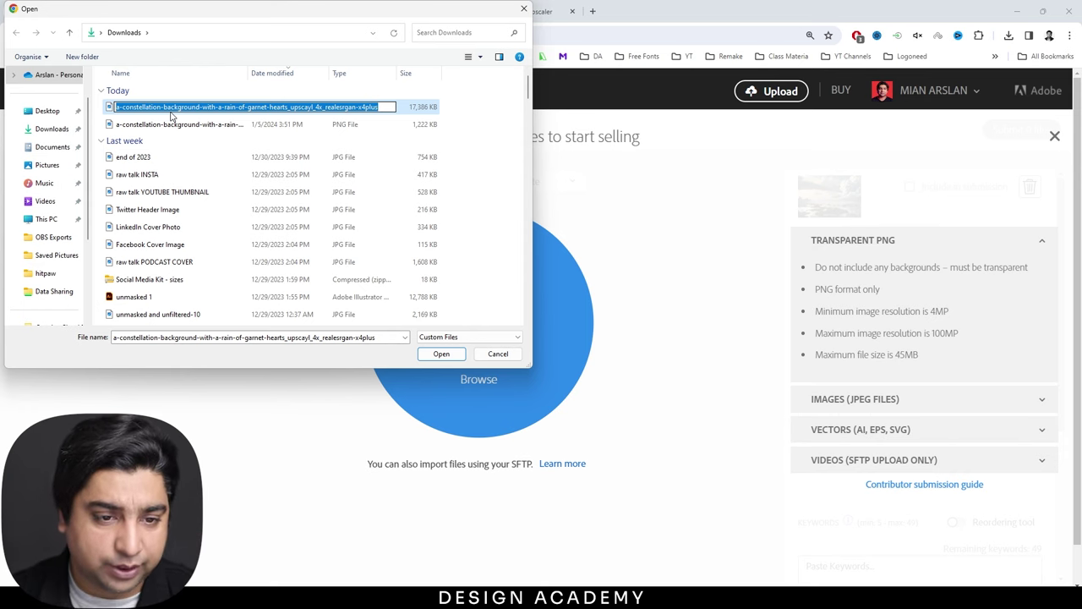
pyautogui.write('a background with rain of hearts')
pyautogui.press('Return')
pyautogui.click(160, 107)
pyautogui.click(441, 354)
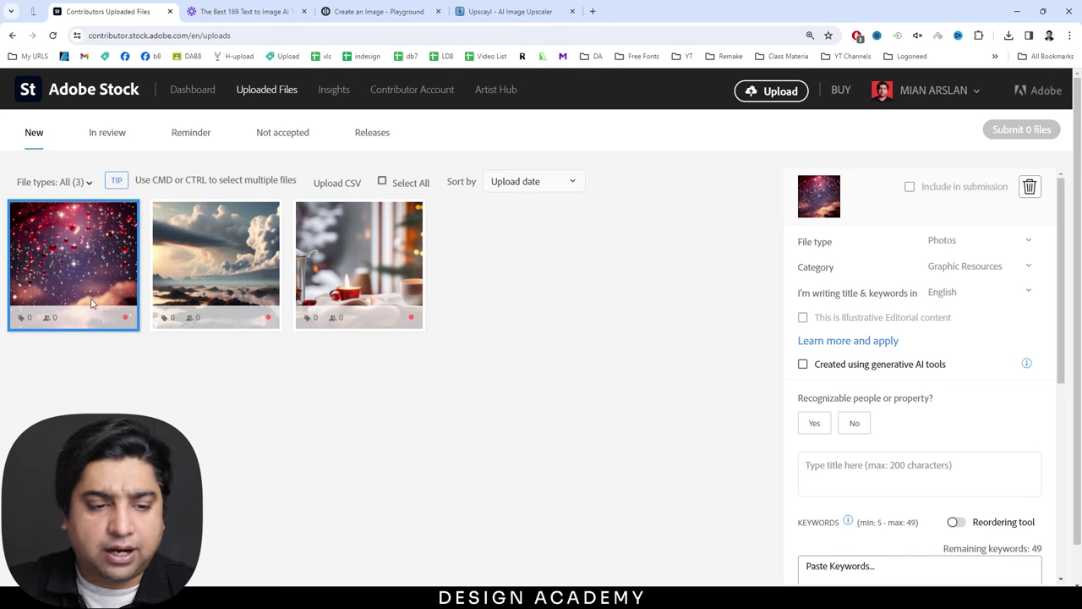
# Set the uploaded hearts image's category to Culture and Religion and mark it as created using generative AI tools
pyautogui.moveTo(101, 309)
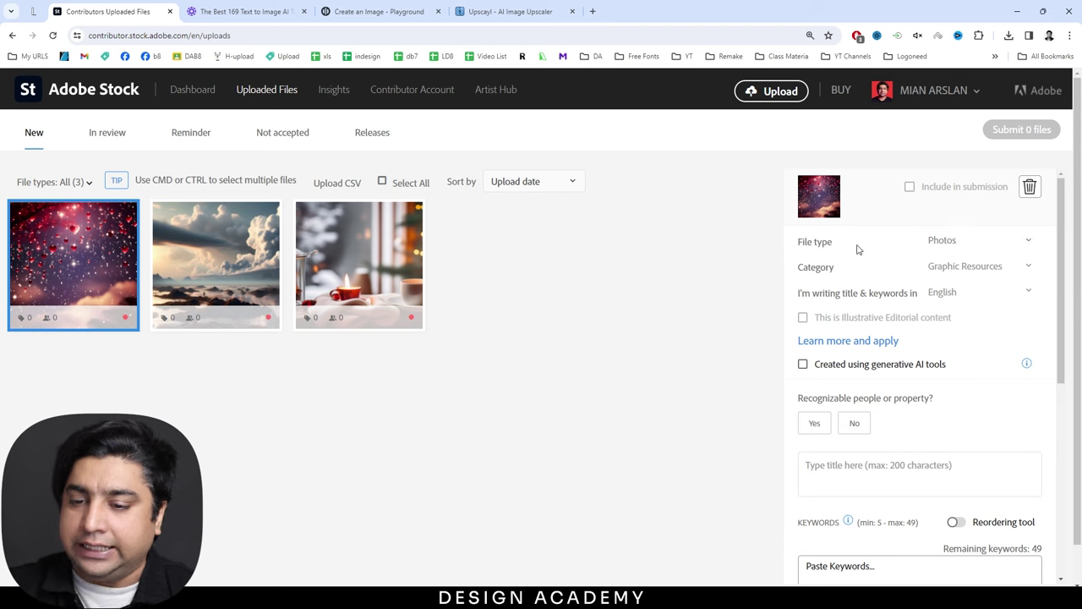
pyautogui.click(987, 269)
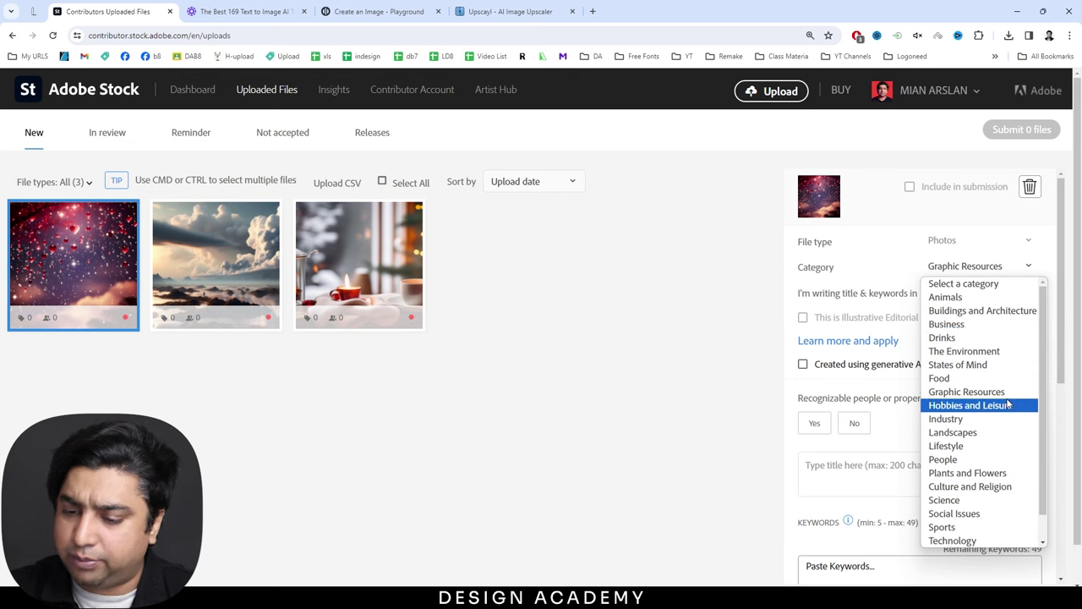
pyautogui.click(972, 486)
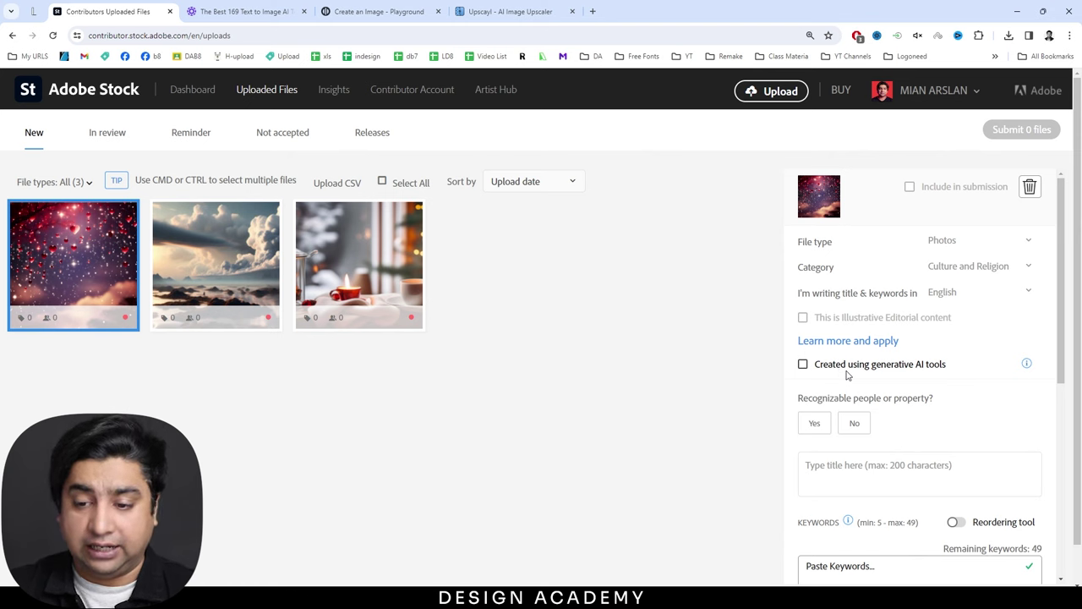
pyautogui.click(890, 367)
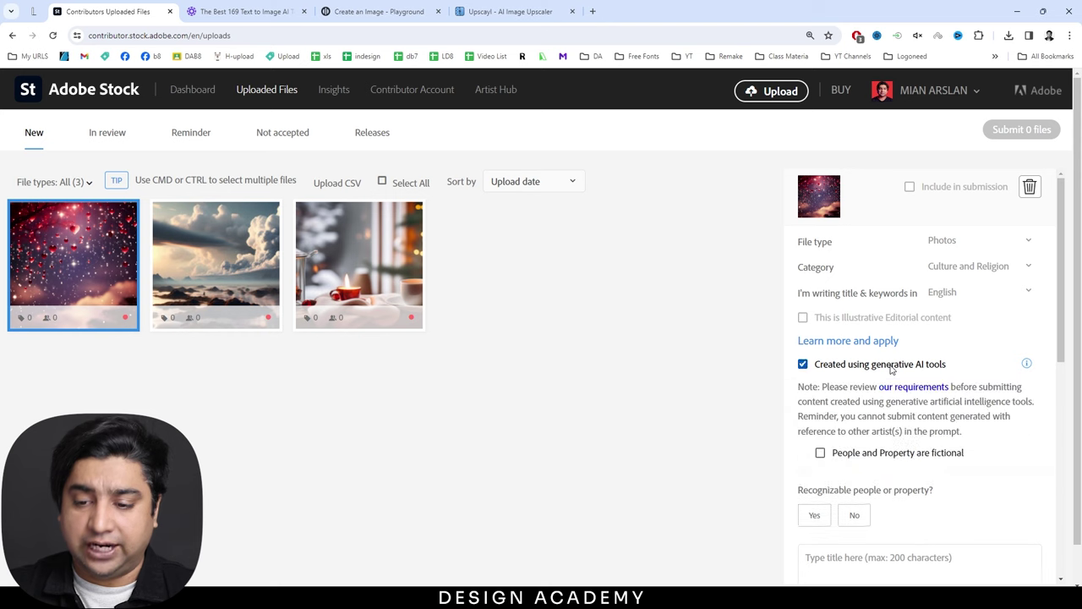
# Certify that the people and property in the AI-generated hearts image are fictional
pyautogui.click(895, 454)
pyautogui.scroll(-2, 887, 423)
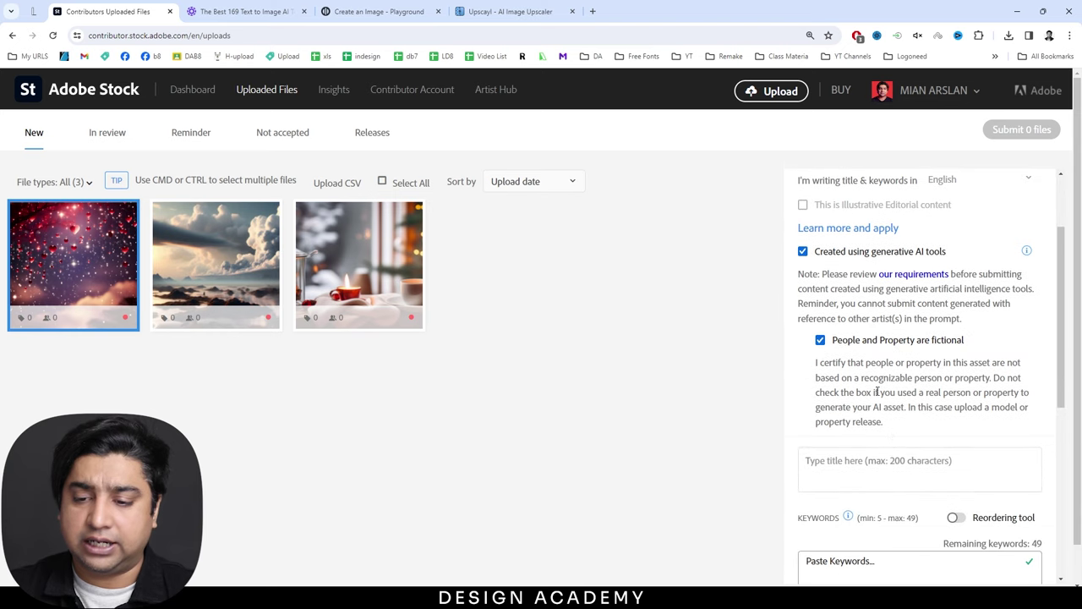
pyautogui.click(842, 344)
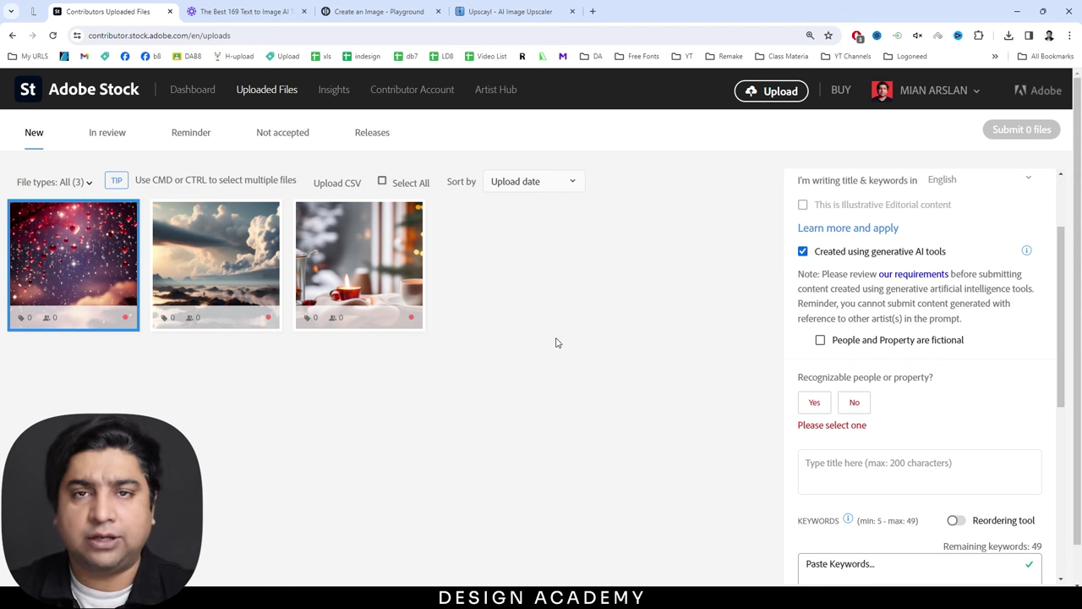
pyautogui.click(889, 342)
pyautogui.scroll(-2, 922, 372)
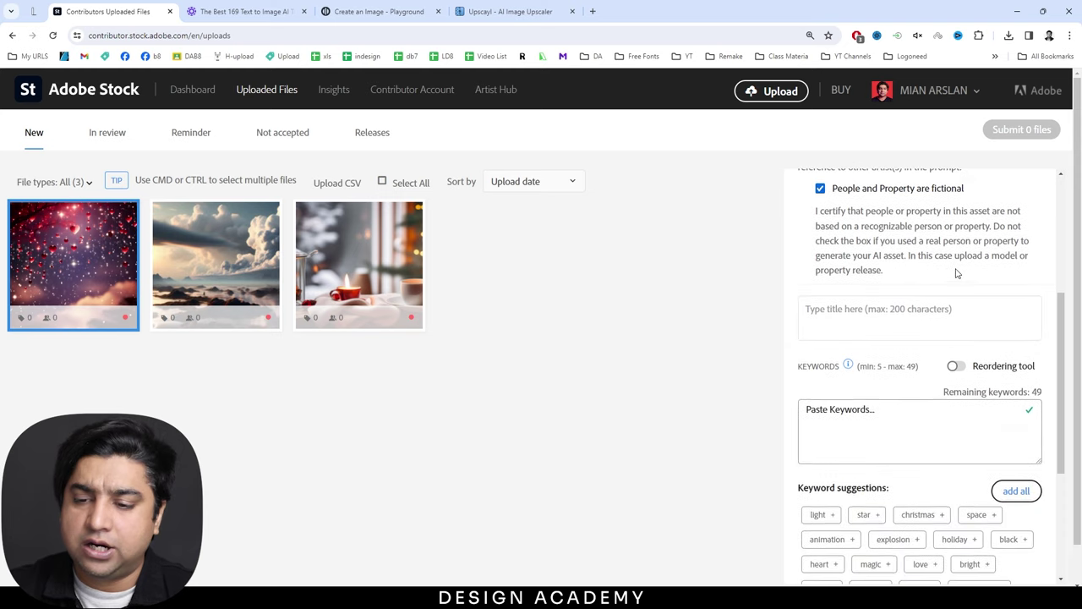
# Title the hearts image "A Background with rain of hearts, hanging hearts, valentines hearts"
pyautogui.scroll(1, 929, 313)
pyautogui.click(852, 355)
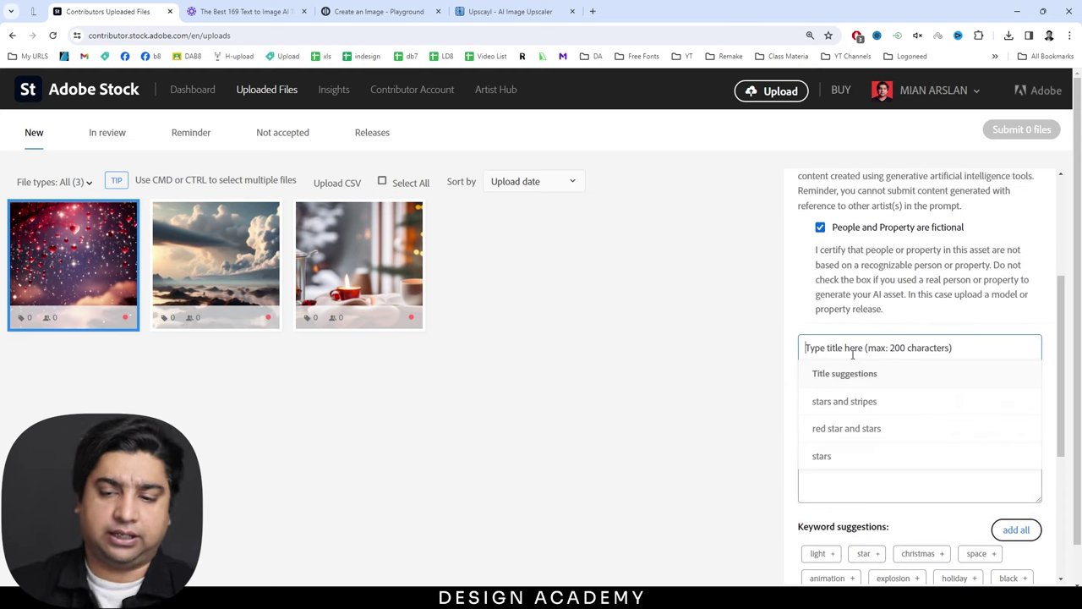
pyautogui.write('A ')
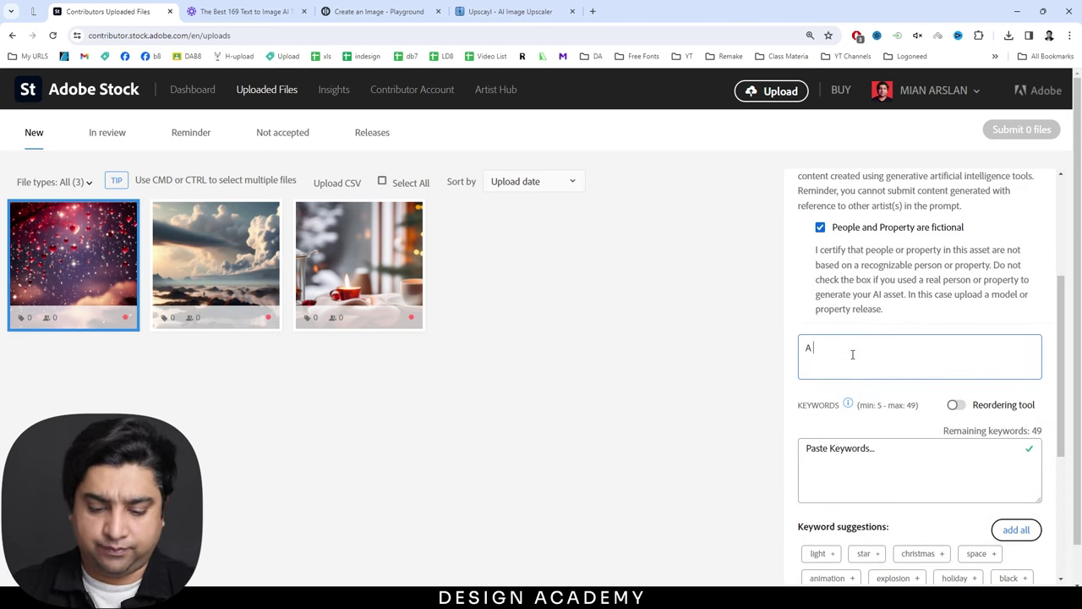
pyautogui.write('Backgrou')
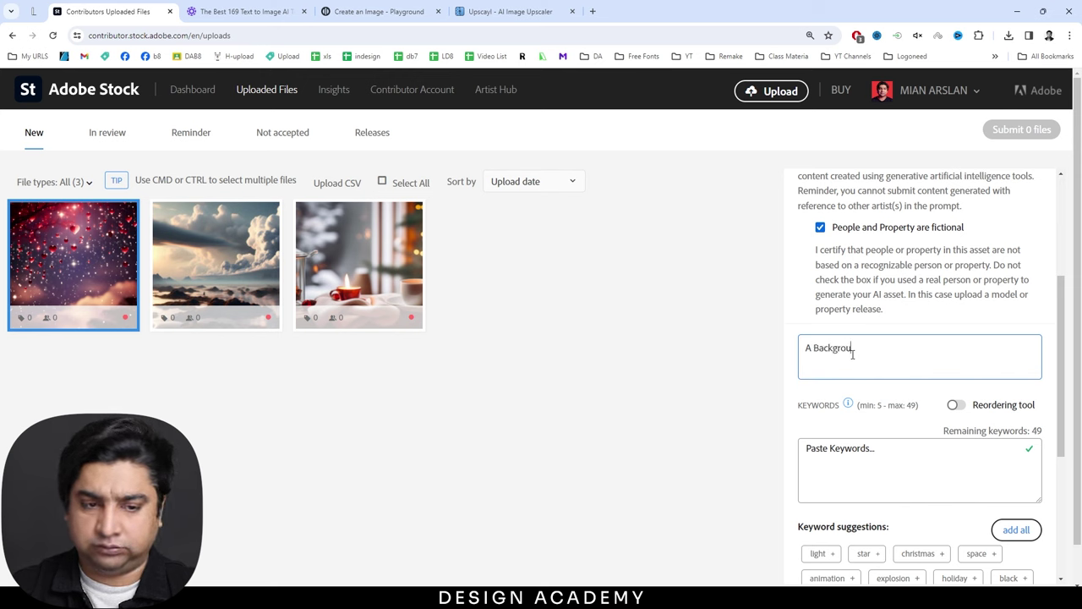
pyautogui.write('nd with ')
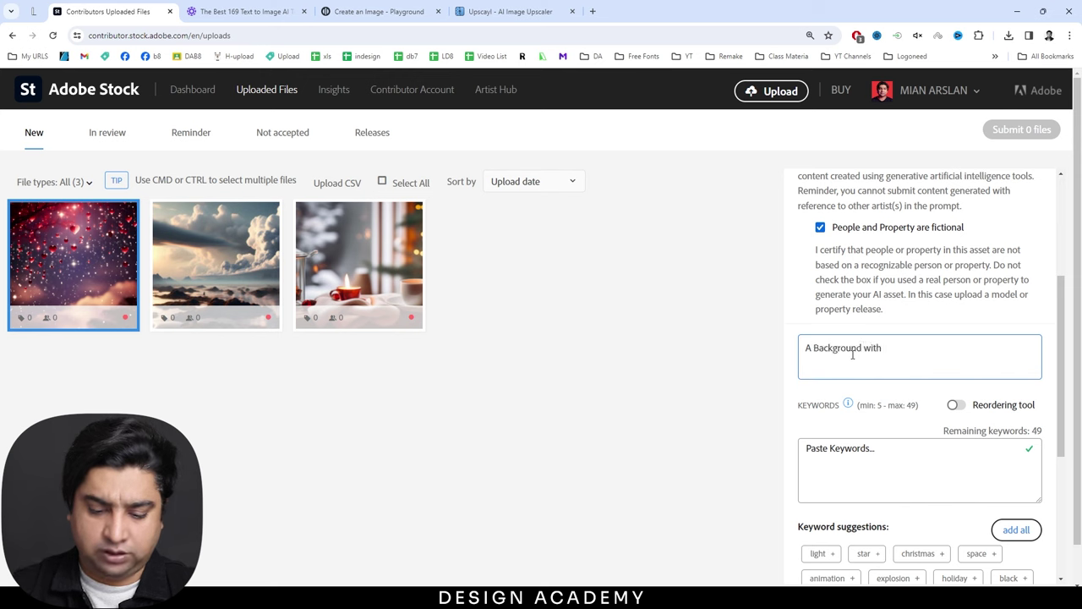
pyautogui.write('rain of')
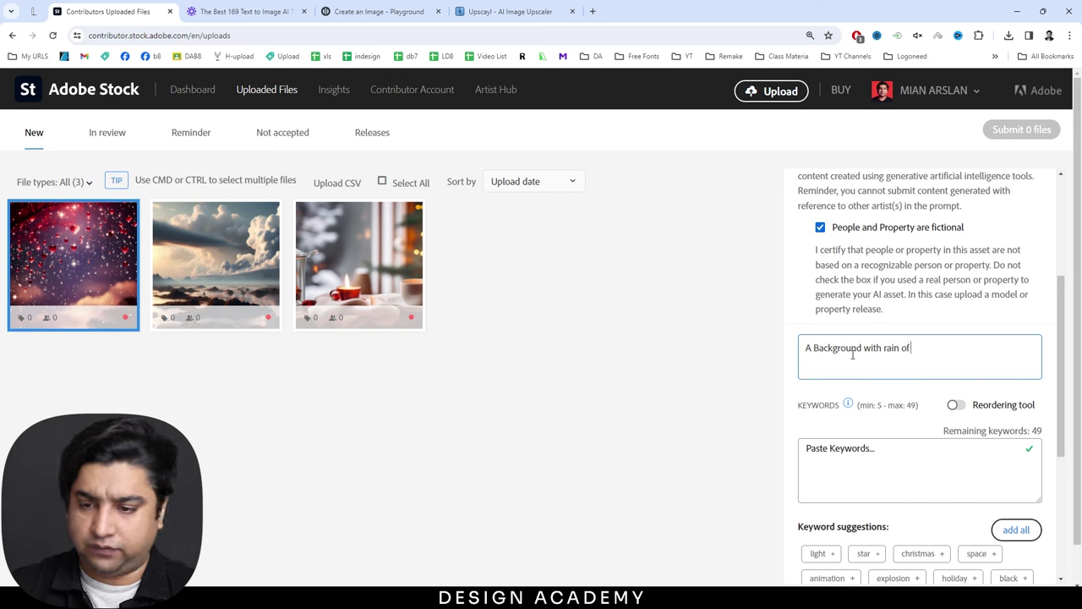
pyautogui.write(' hearts, hanging hearts, va')
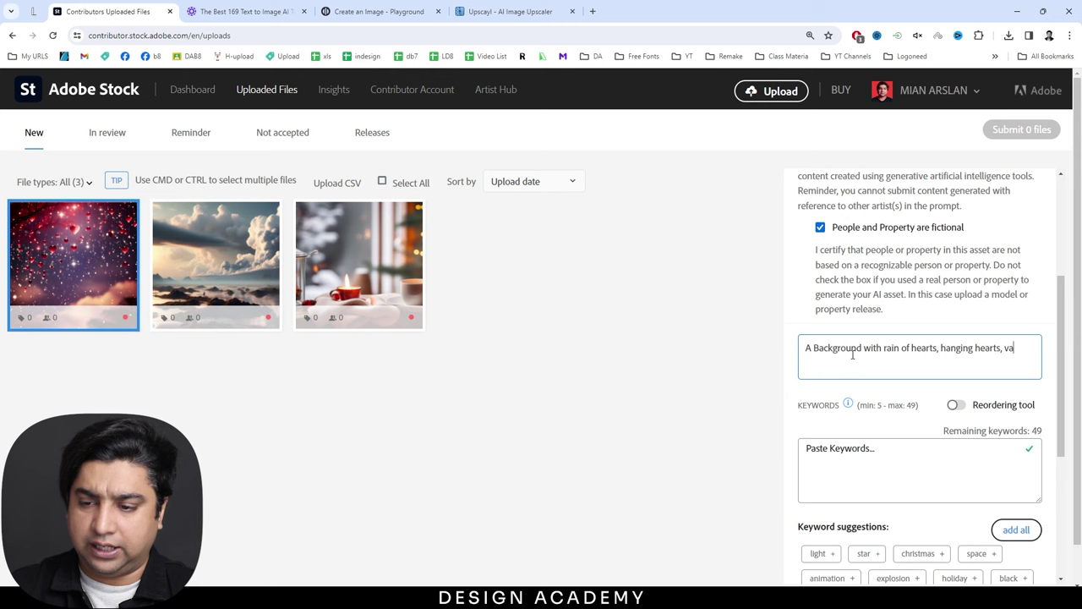
pyautogui.write('lentine')
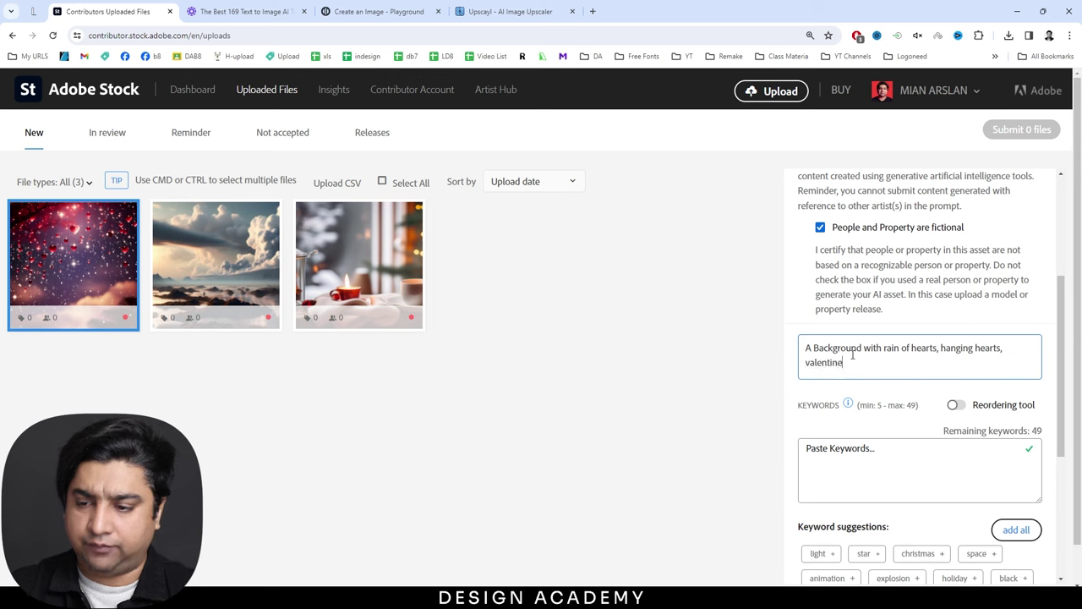
pyautogui.write('s hearts')
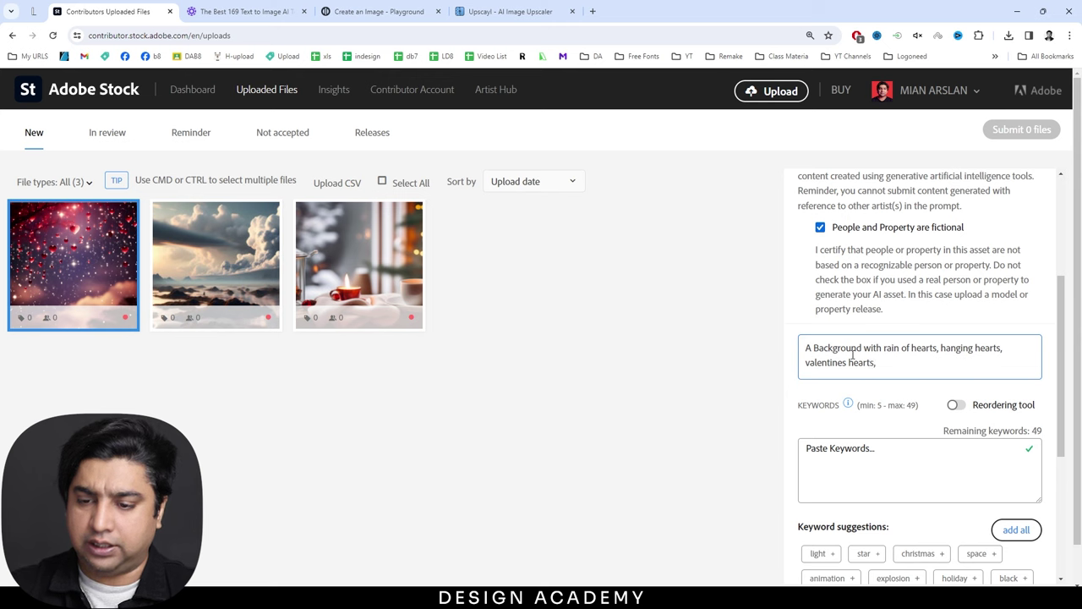
# Add all suggested keywords to the hearts image, followed by a copy of its title and ", valentines day, red hearts"
pyautogui.hotkey('ctrl', 'a')
pyautogui.hotkey('ctrl', 'c')
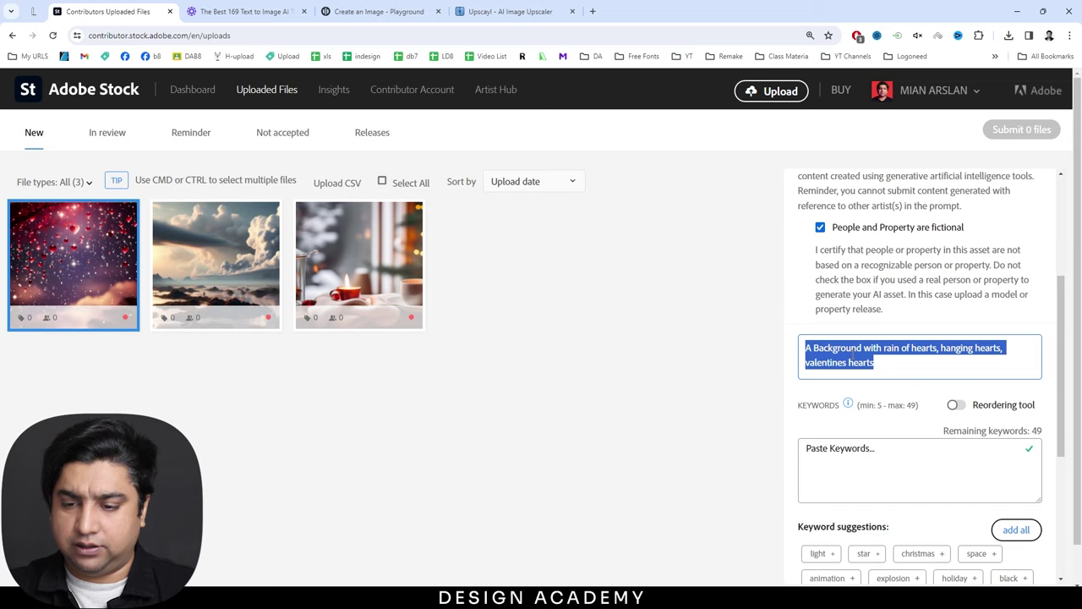
pyautogui.scroll(-1, 766, 356)
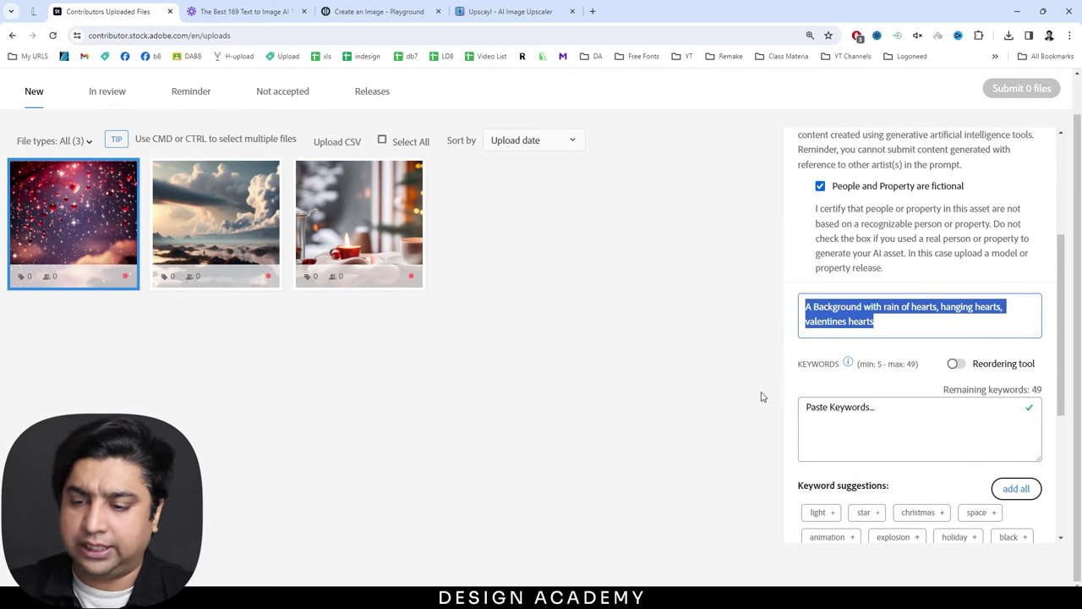
pyautogui.click(761, 397)
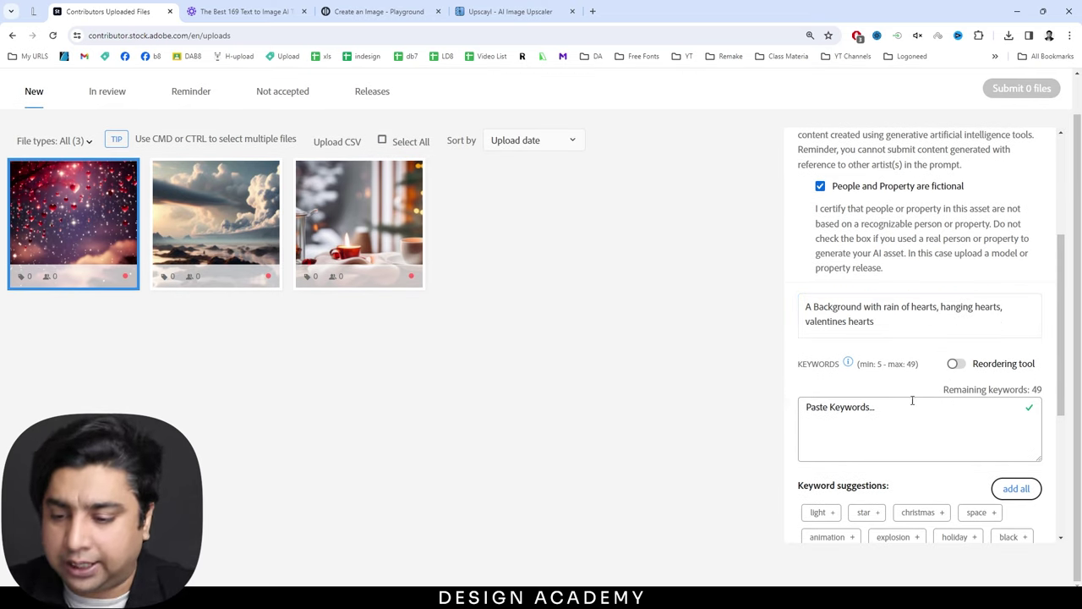
pyautogui.scroll(-5, 961, 437)
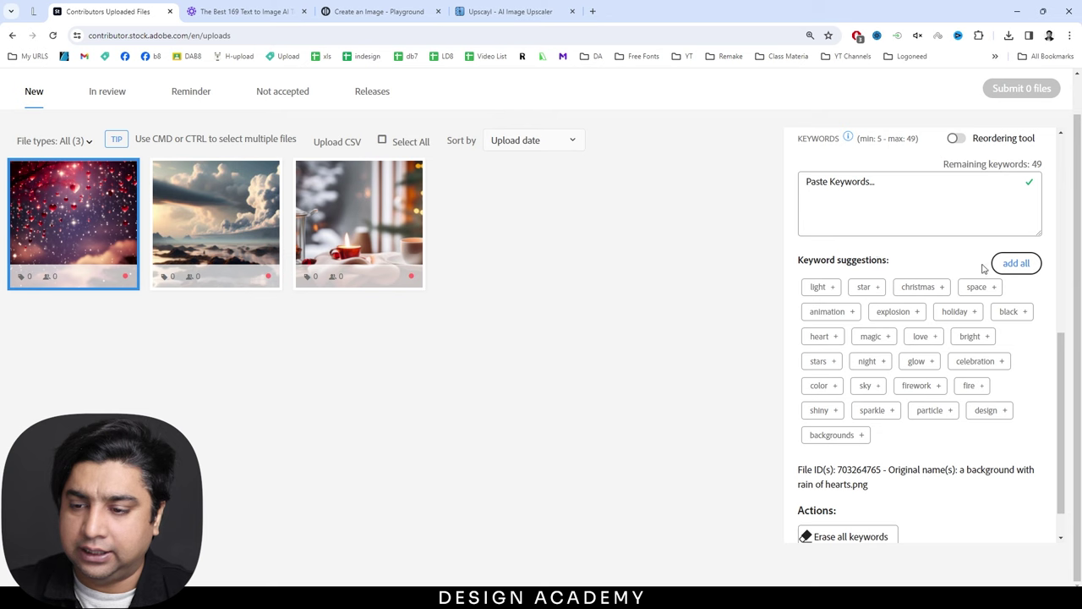
pyautogui.click(1011, 263)
pyautogui.click(996, 226)
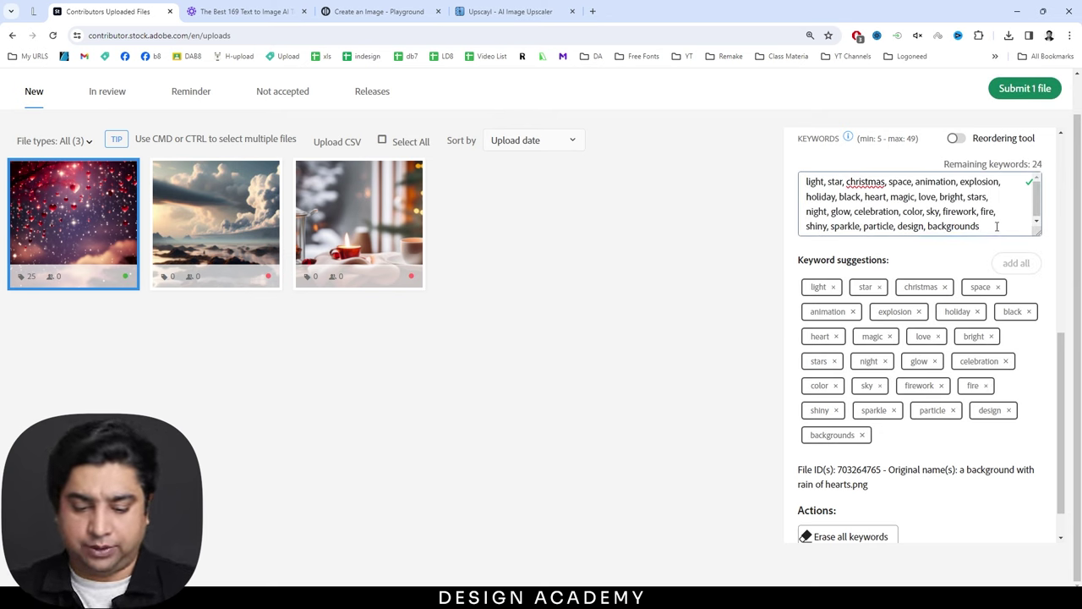
pyautogui.hotkey('ctrl', 'v')
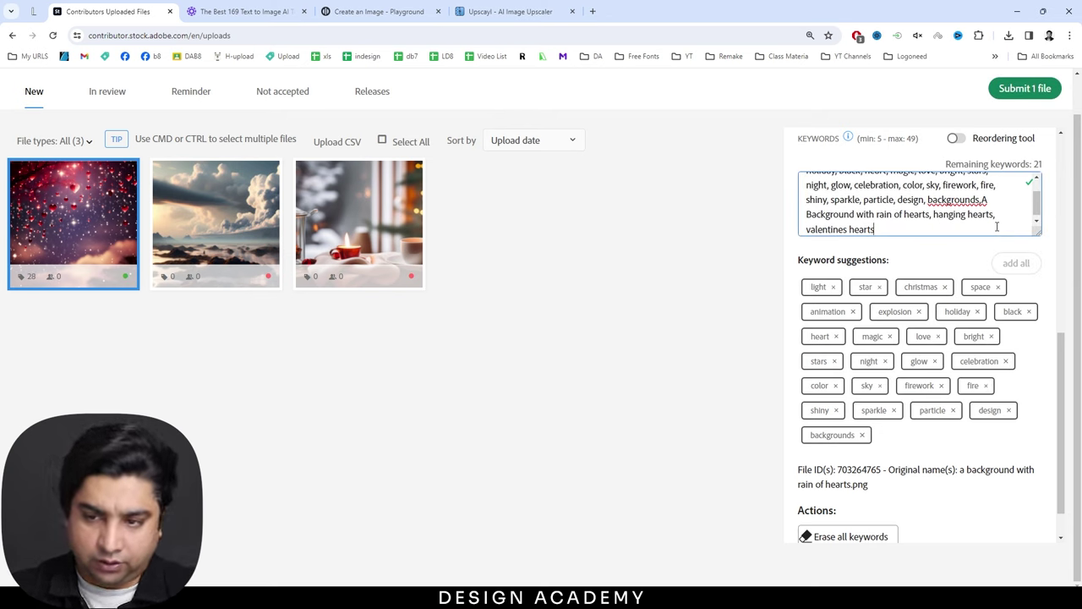
pyautogui.write(', valentines day, red hearts')
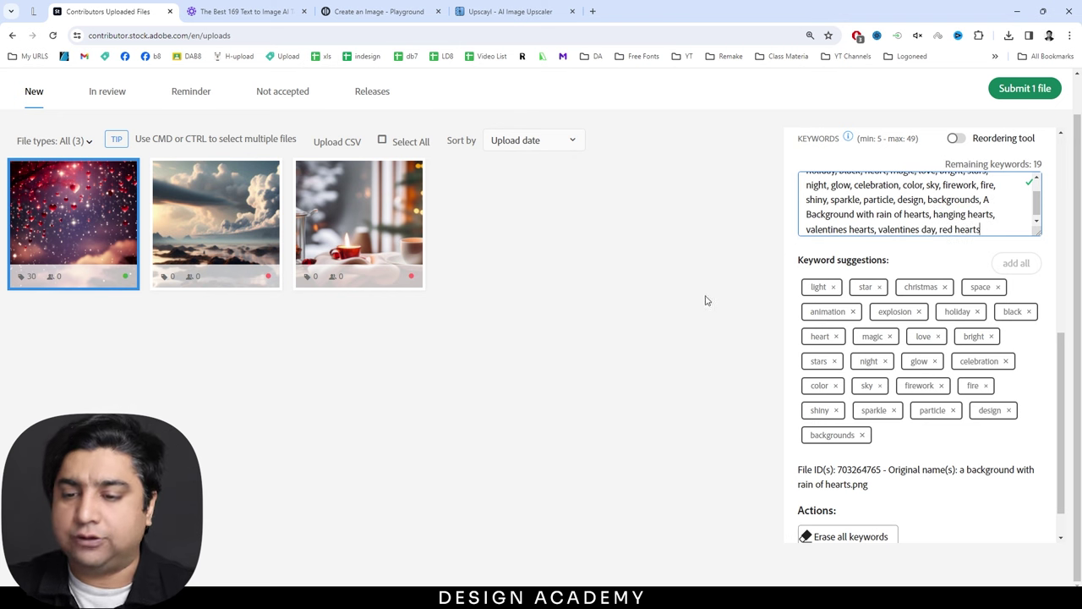
# Review the hearts image's details and submit that one file to Adobe Stock, completing the submission dialogs
pyautogui.scroll(1, 688, 319)
pyautogui.scroll(-1, 941, 427)
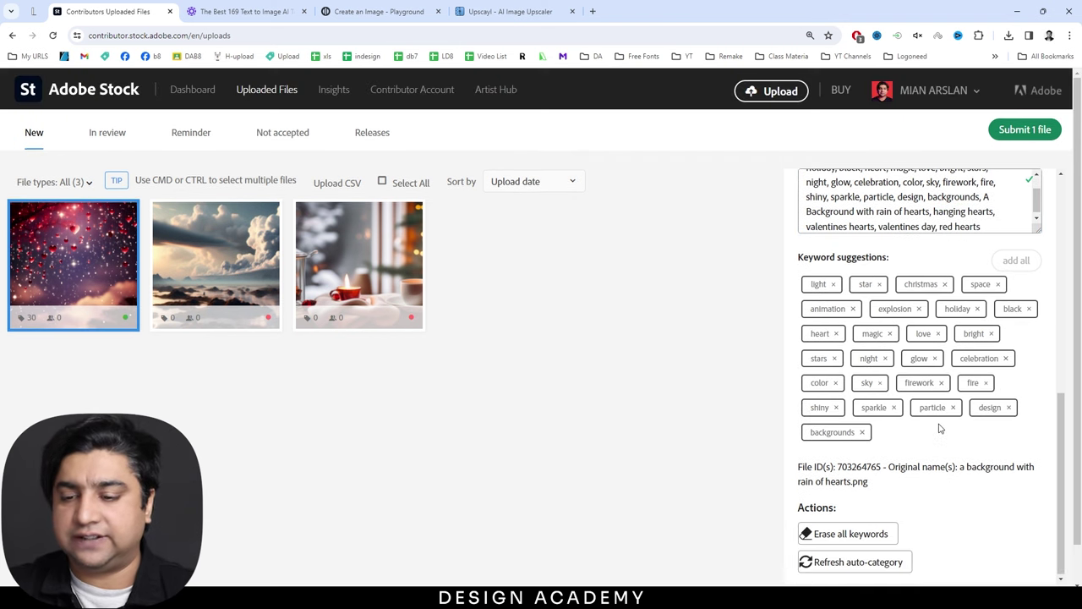
pyautogui.scroll(8, 945, 433)
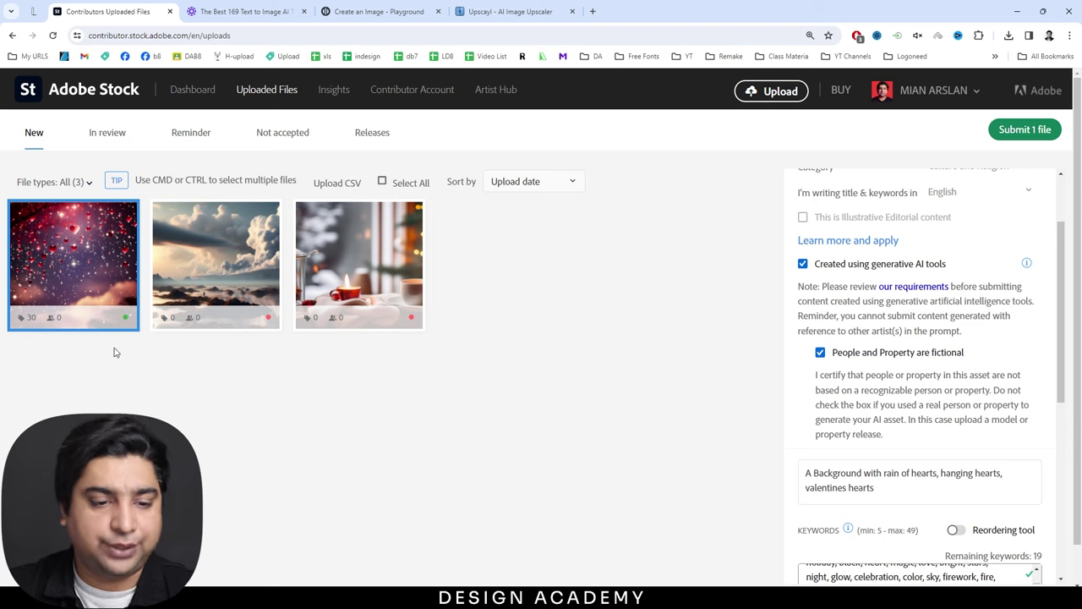
pyautogui.moveTo(126, 321)
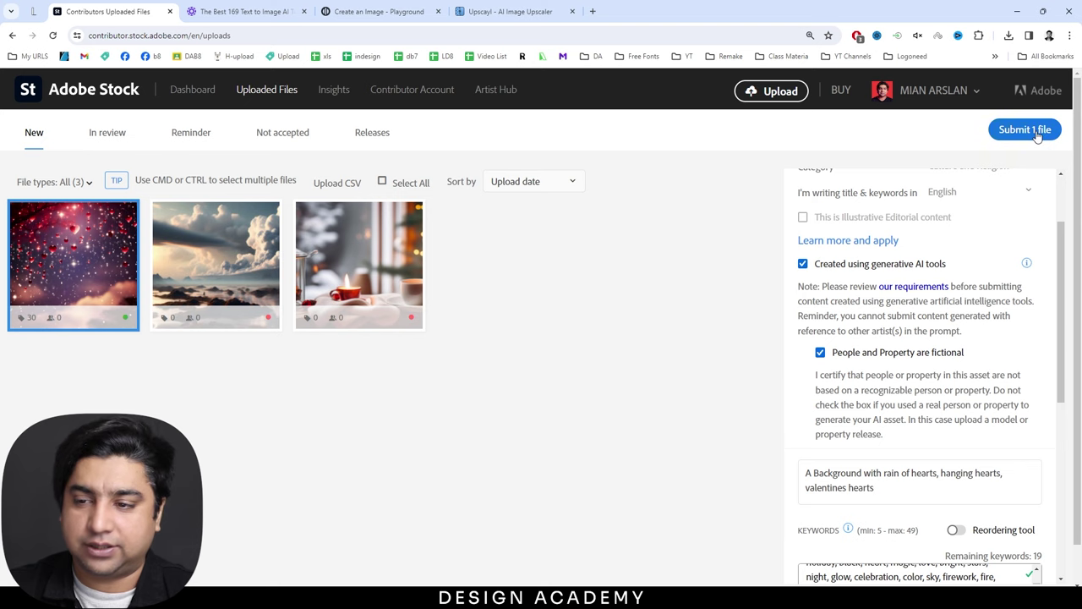
pyautogui.click(1035, 133)
pyautogui.click(404, 329)
pyautogui.click(397, 220)
pyautogui.click(548, 384)
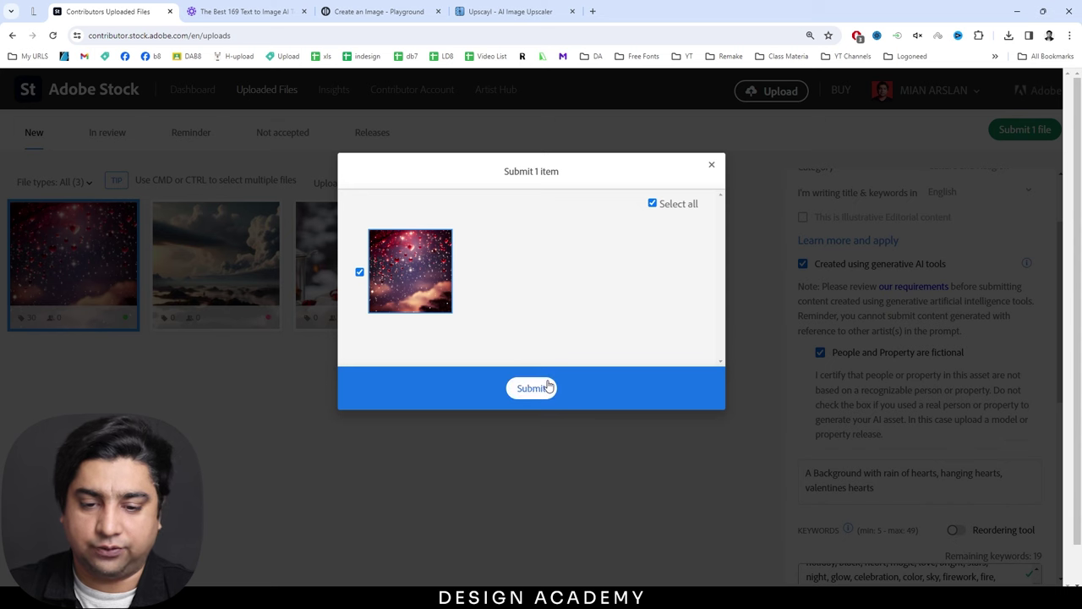
pyautogui.click(532, 389)
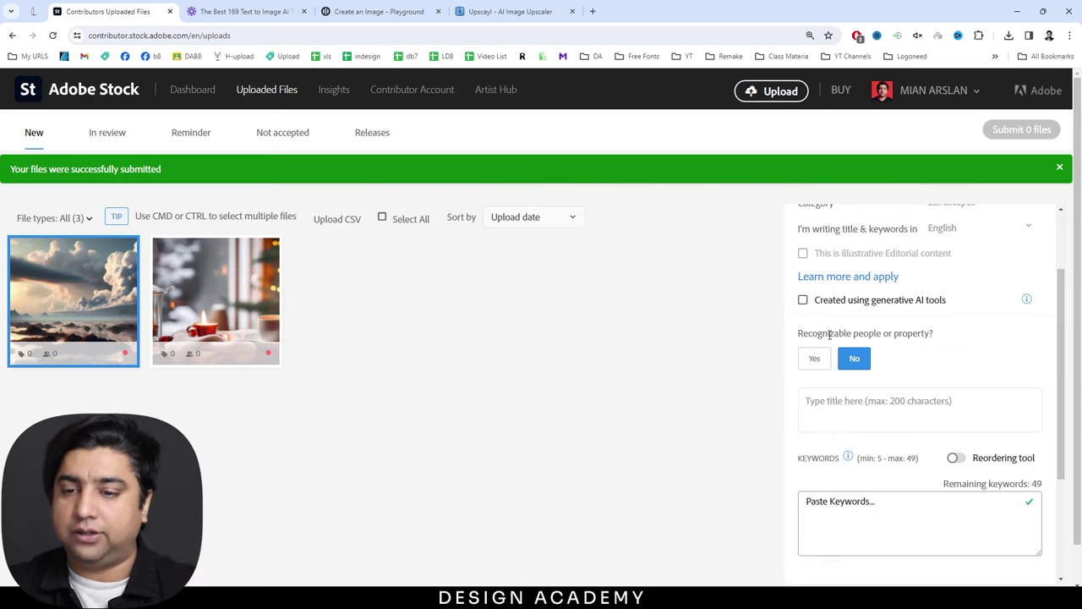
# Open the upload page again and examine the minimum image resolution requirement for transparent PNG files
pyautogui.scroll(2, 829, 335)
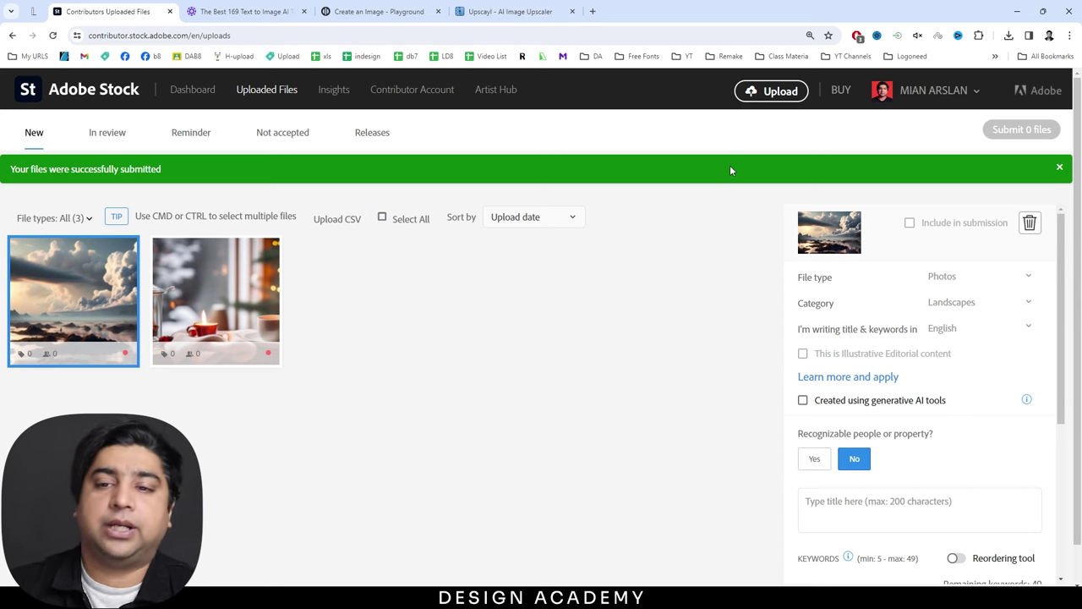
pyautogui.click(771, 90)
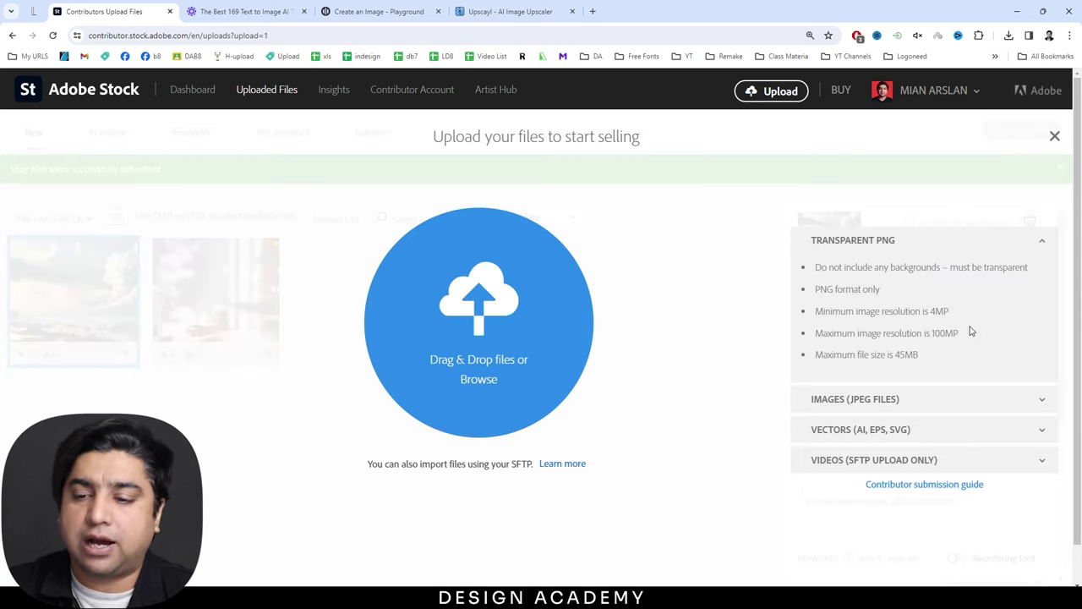
pyautogui.moveTo(952, 313); pyautogui.dragTo(931, 314)
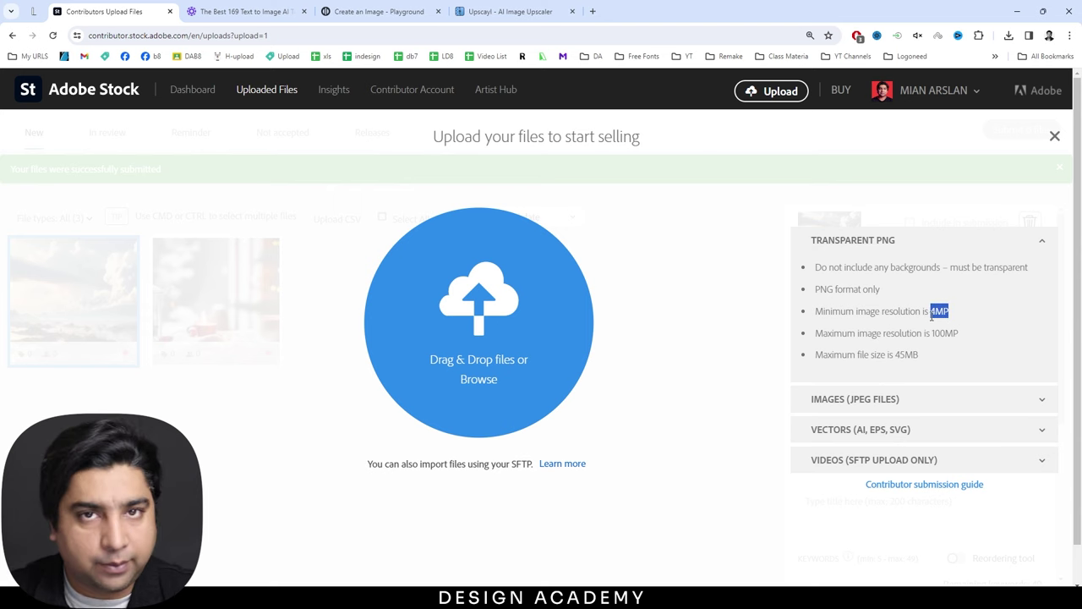
pyautogui.click(932, 315)
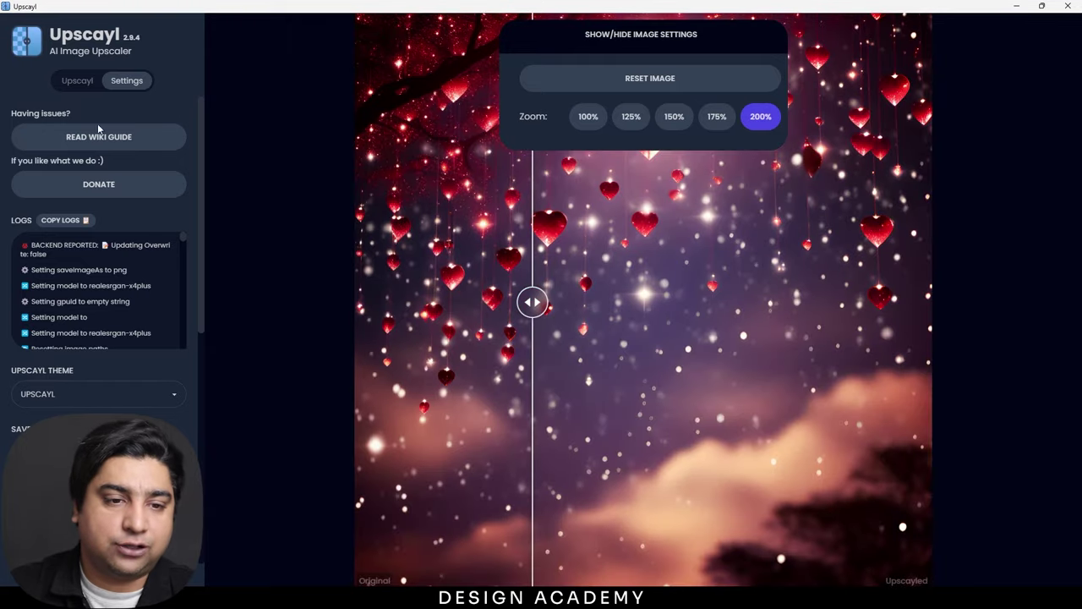
# In Upscayl, go from the settings back to the upscaling options and turn on Batch Upscayl
pyautogui.click(77, 80)
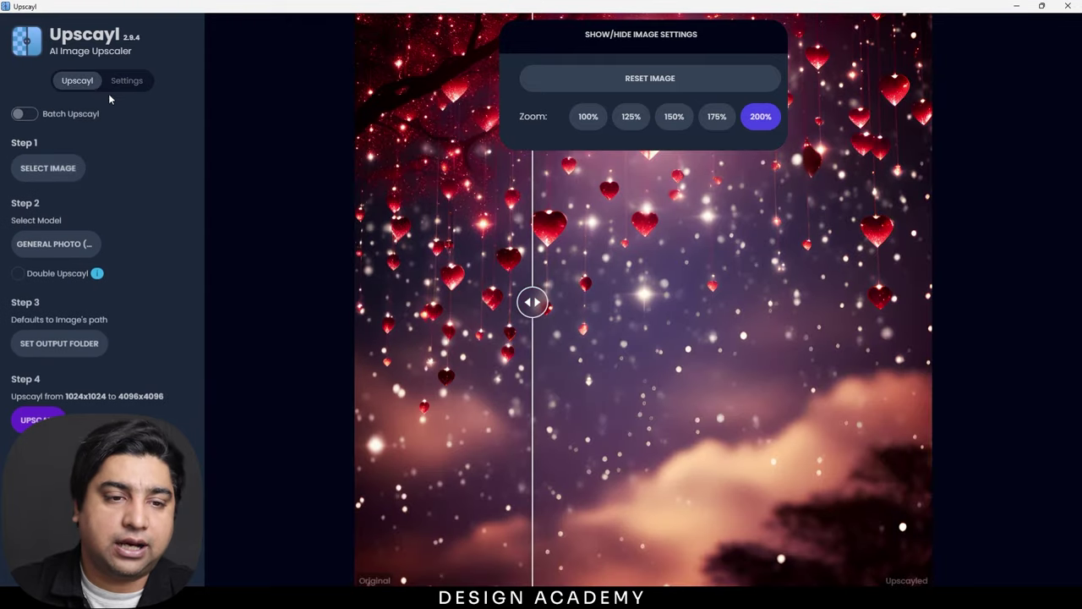
pyautogui.click(22, 116)
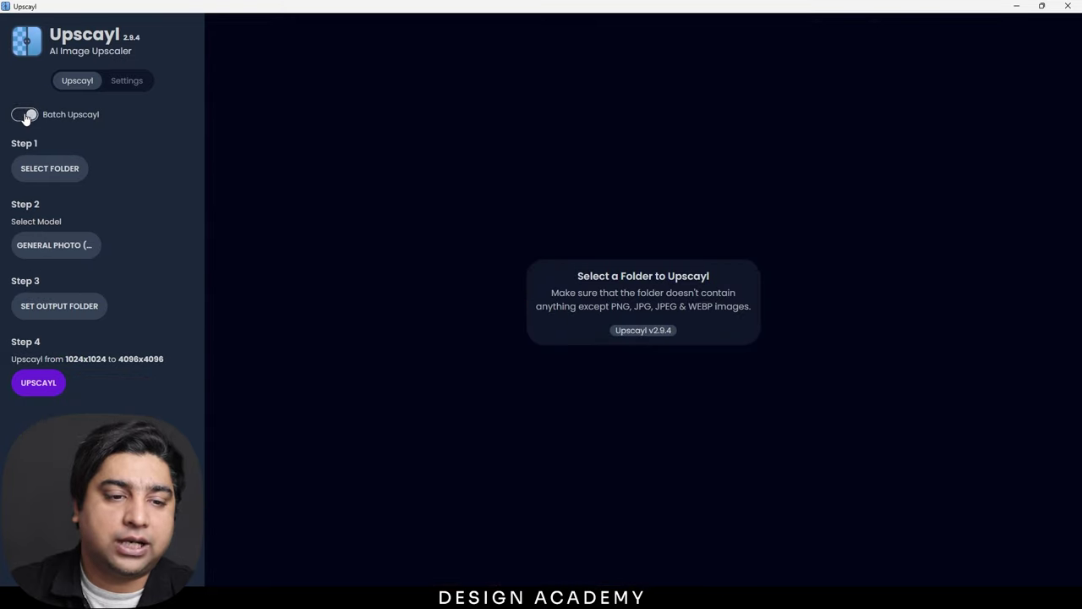